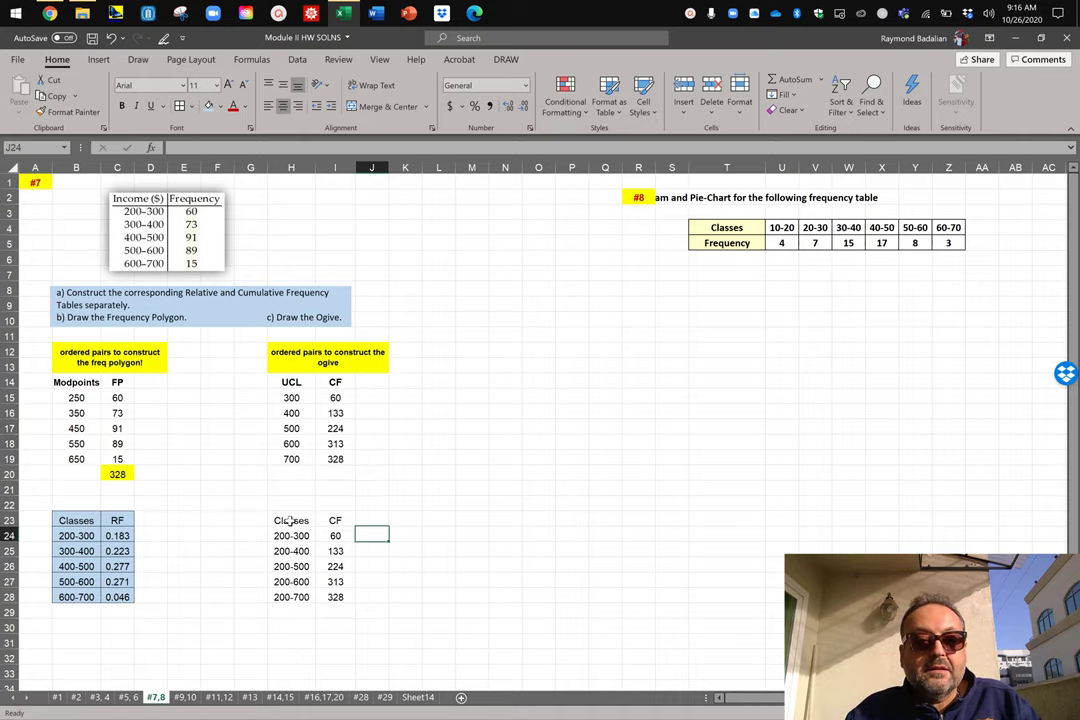
Shade the Classes/CF table H23:I28 light blue.
{"action": "left_click", "coordinate": [208, 106]}
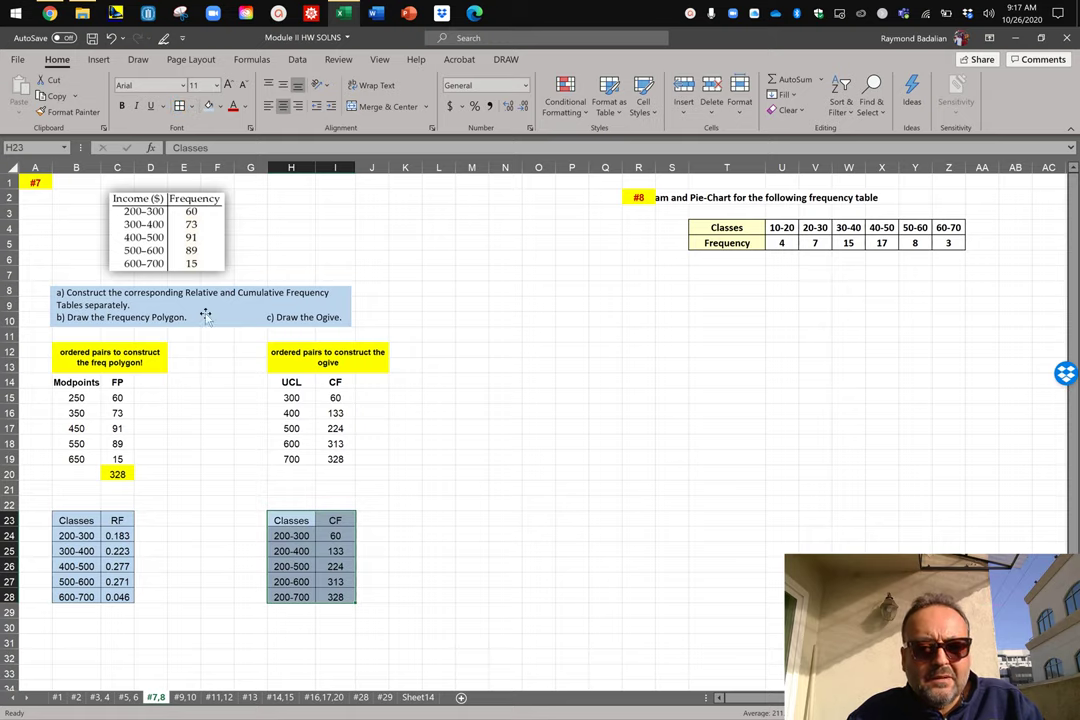
{"action": "left_click", "coordinate": [250, 470]}
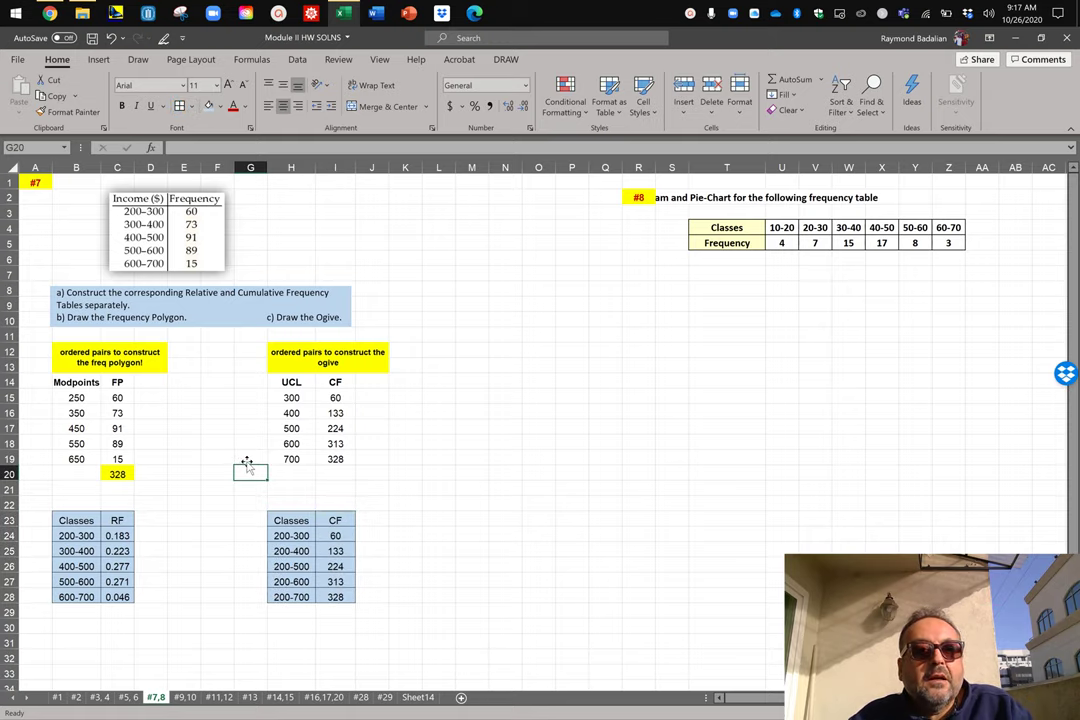
{"action": "scroll", "coordinate": [247, 463], "scroll_direction": "down", "scroll_amount": 2}
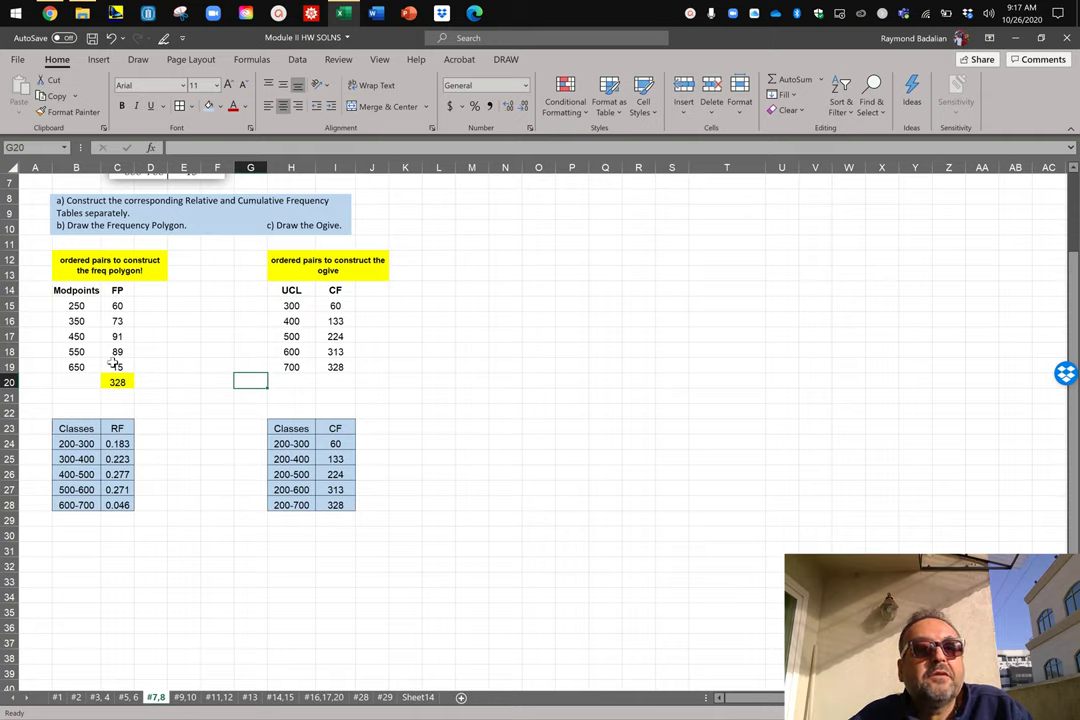
Clear the Modpoints header in B14 and select the midpoints and FP values B14:C19.
{"action": "left_click", "coordinate": [62, 290]}
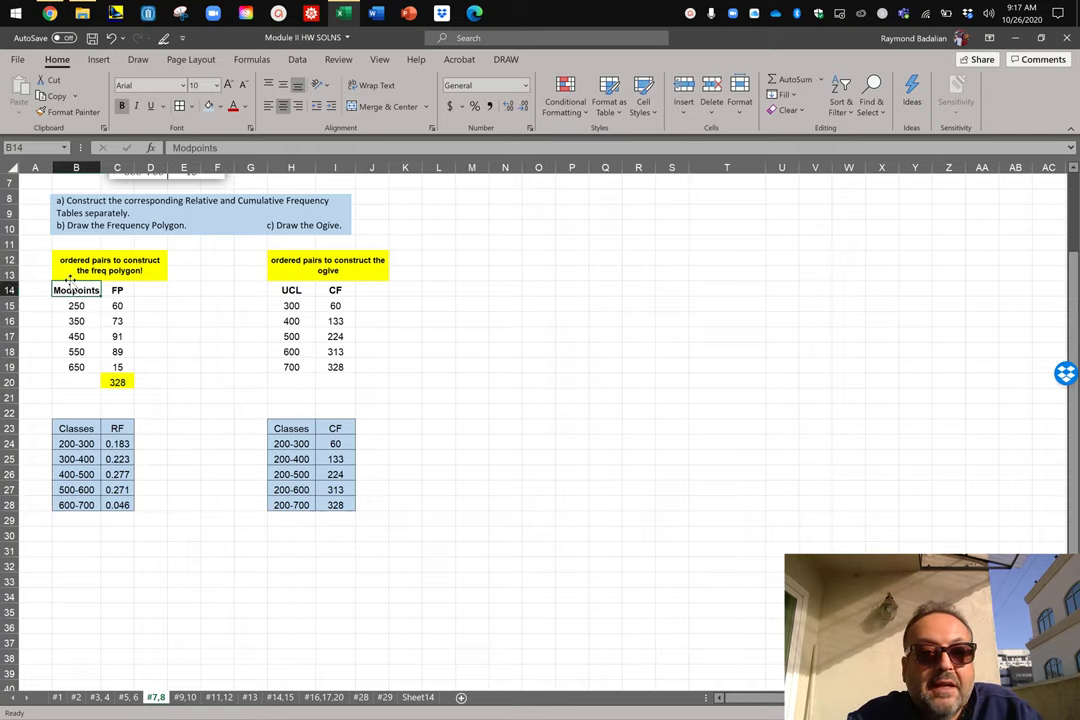
{"action": "key", "text": "Delete"}
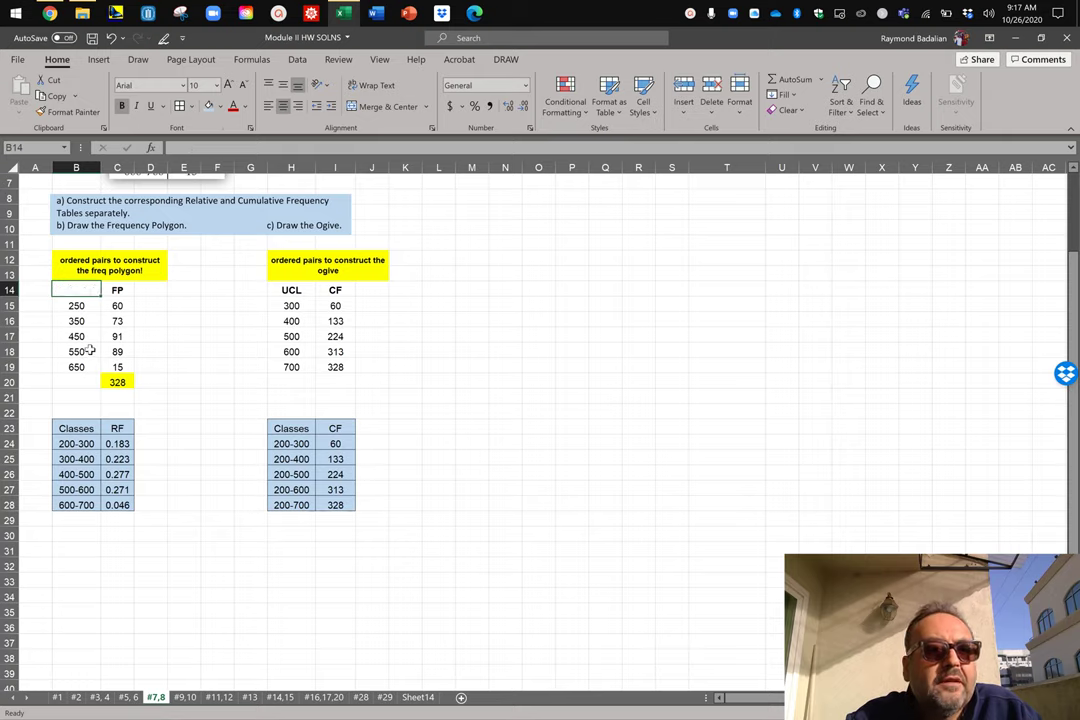
{"action": "left_click", "coordinate": [104, 290]}
{"action": "scroll", "coordinate": [95, 260], "scroll_direction": "down", "scroll_amount": 1}
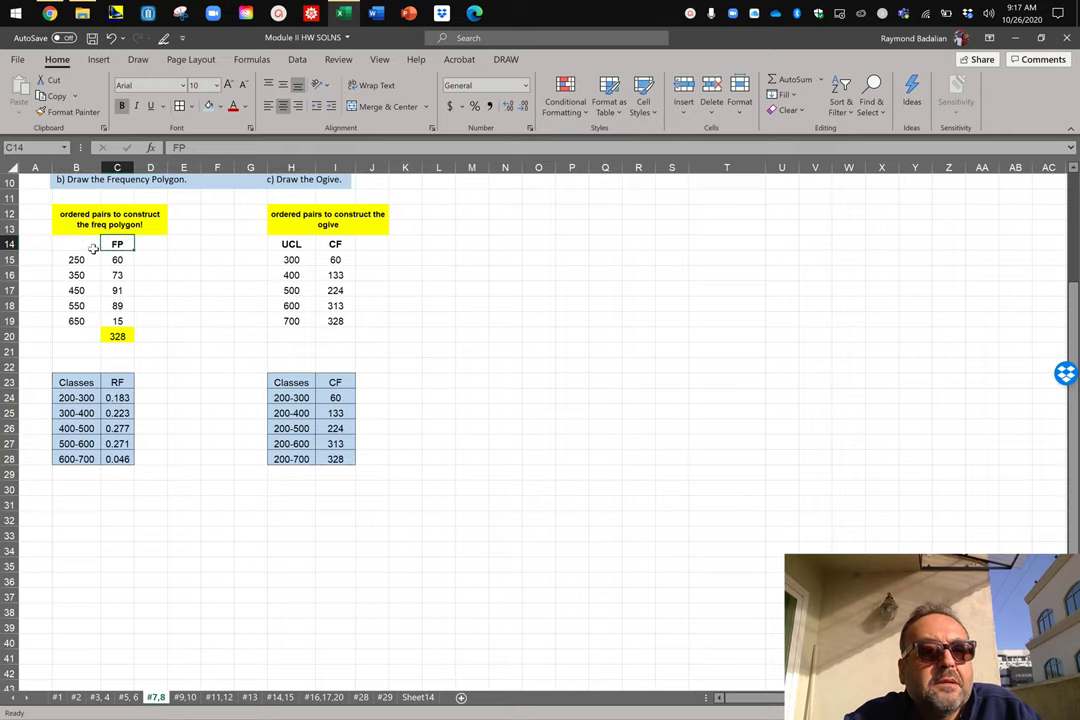
{"action": "mouse_move", "coordinate": [82, 245]}
{"action": "left_mouse_down"}
{"action": "mouse_move", "coordinate": [76, 262]}
{"action": "mouse_move", "coordinate": [117, 305]}
{"action": "mouse_move", "coordinate": [117, 321]}
{"action": "left_mouse_up"}
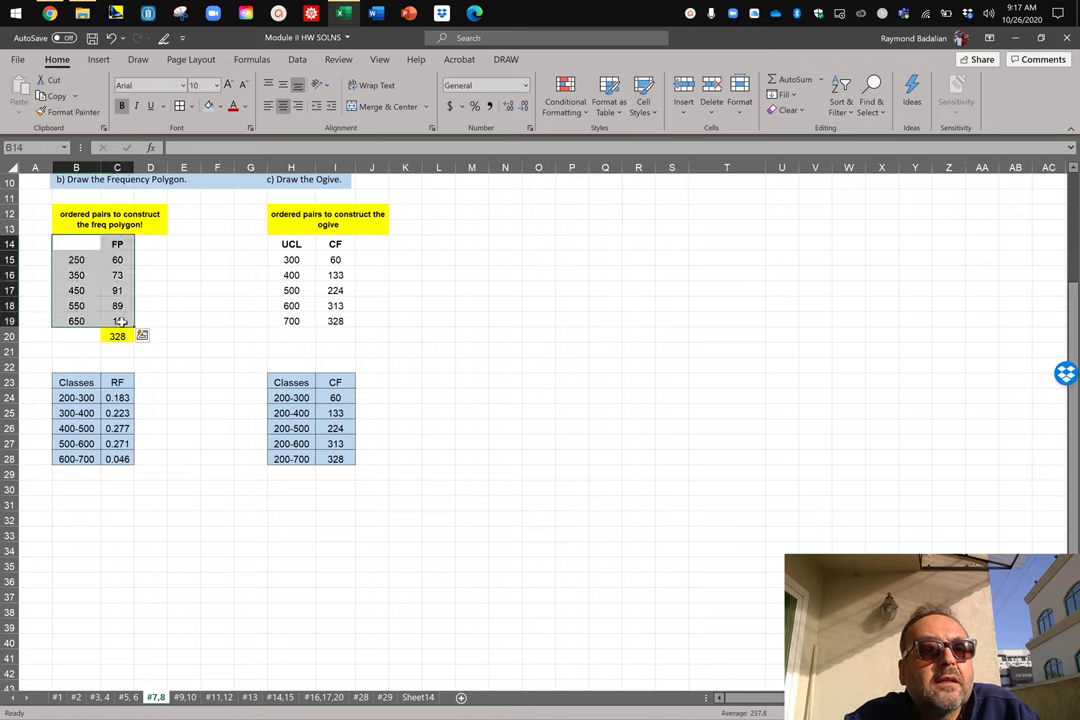
Insert a line chart with markers plotting FP against the 250–650 midpoints.
{"action": "left_click", "coordinate": [98, 59]}
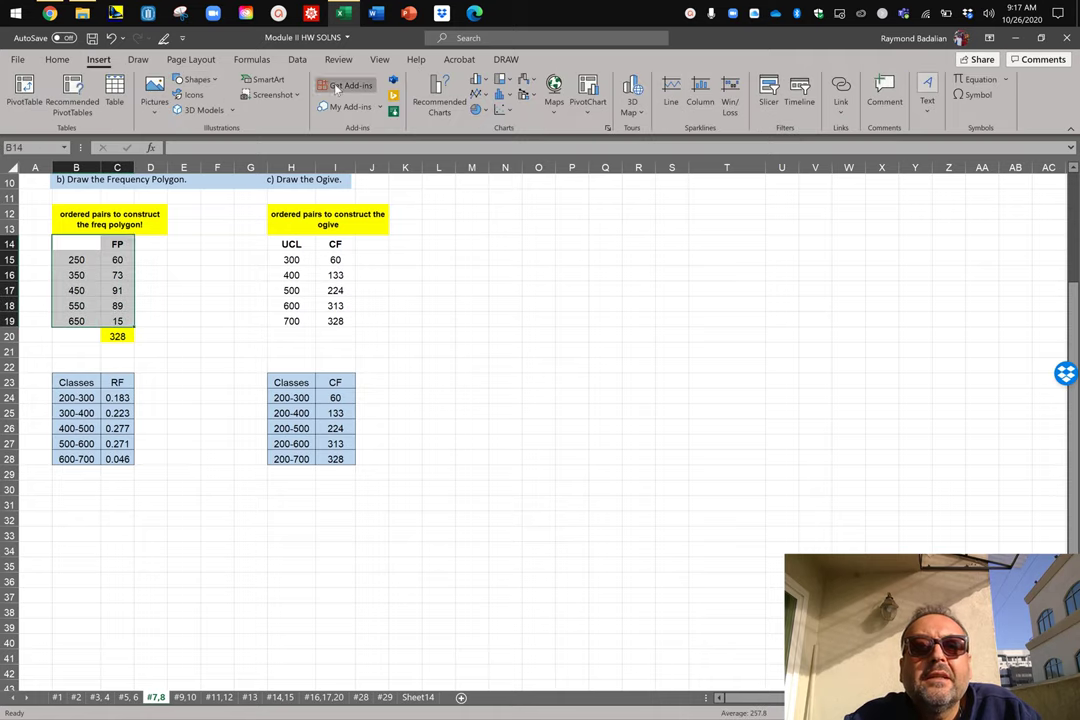
{"action": "left_click", "coordinate": [502, 108]}
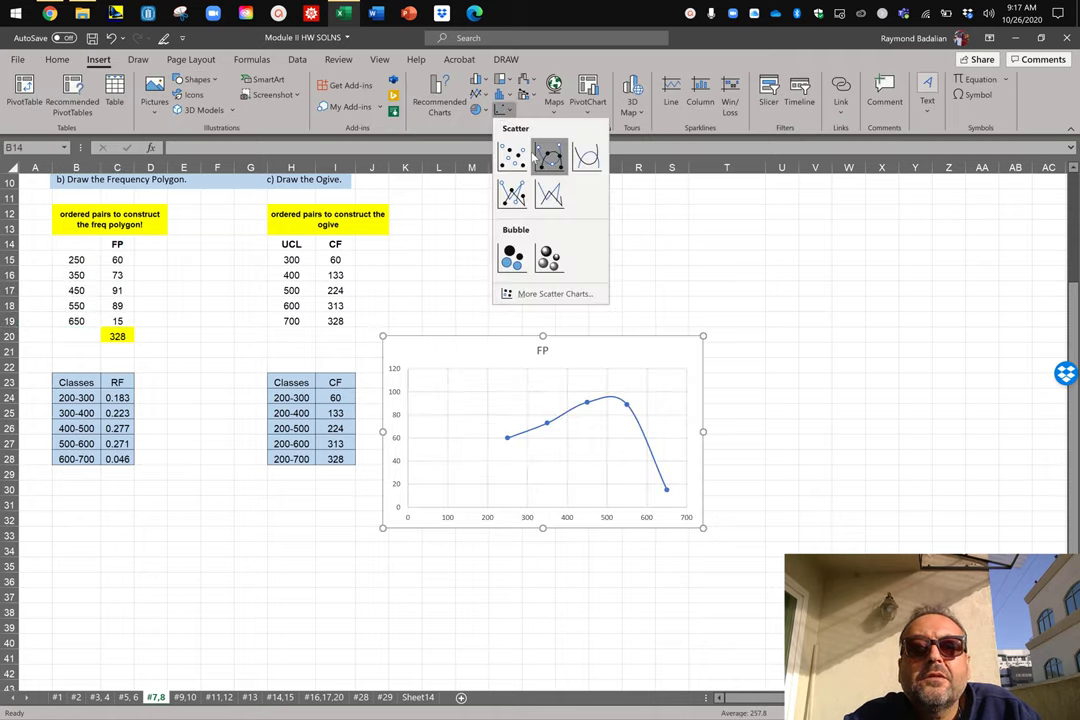
{"action": "left_click", "coordinate": [476, 95]}
{"action": "left_click", "coordinate": [476, 95]}
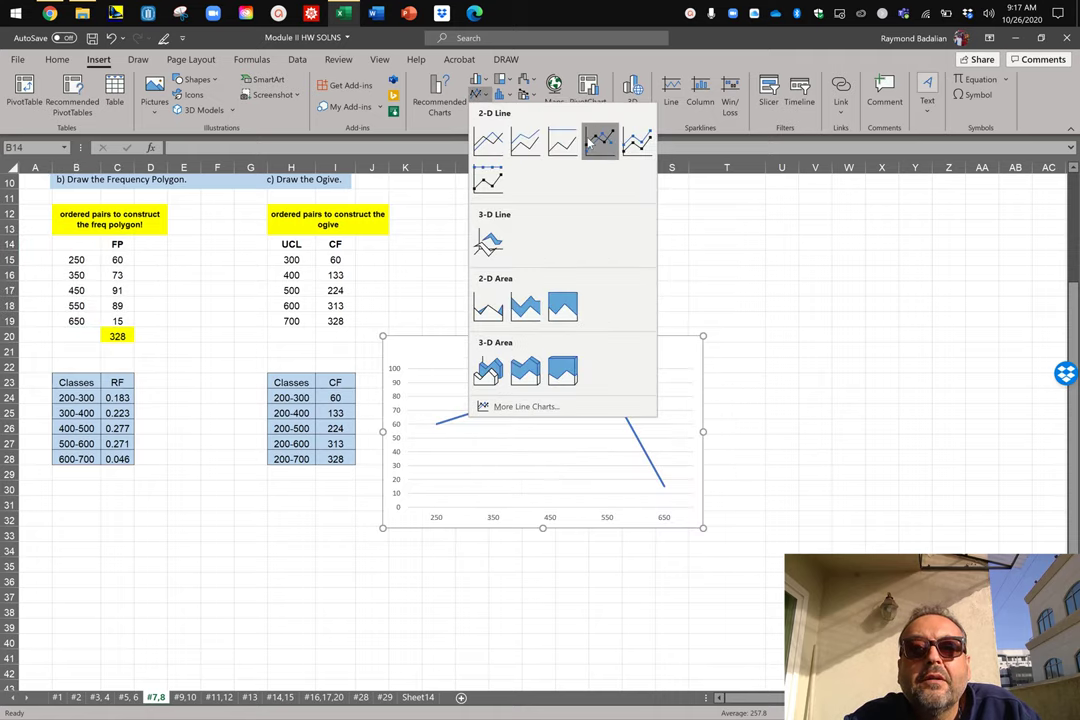
{"action": "left_click", "coordinate": [637, 142]}
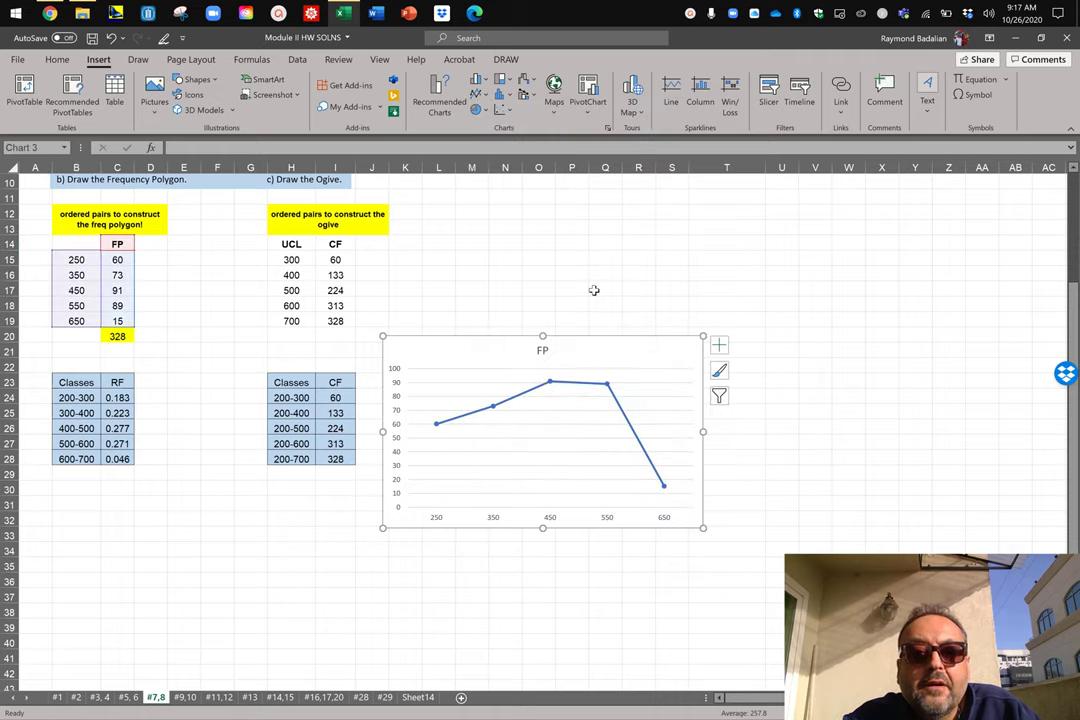
Title the chart 'Frequency Polygon' and move it up beside the tables.
{"action": "left_click", "coordinate": [545, 350]}
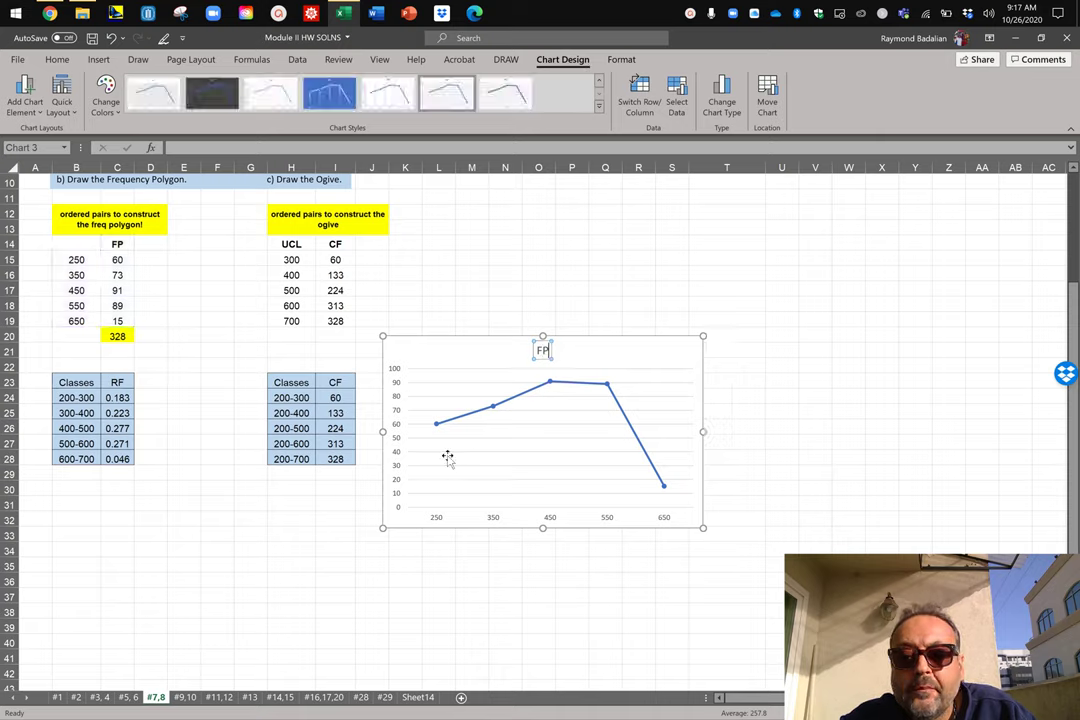
{"action": "key", "text": "BackSpace"}
{"action": "type", "text": "reque"}
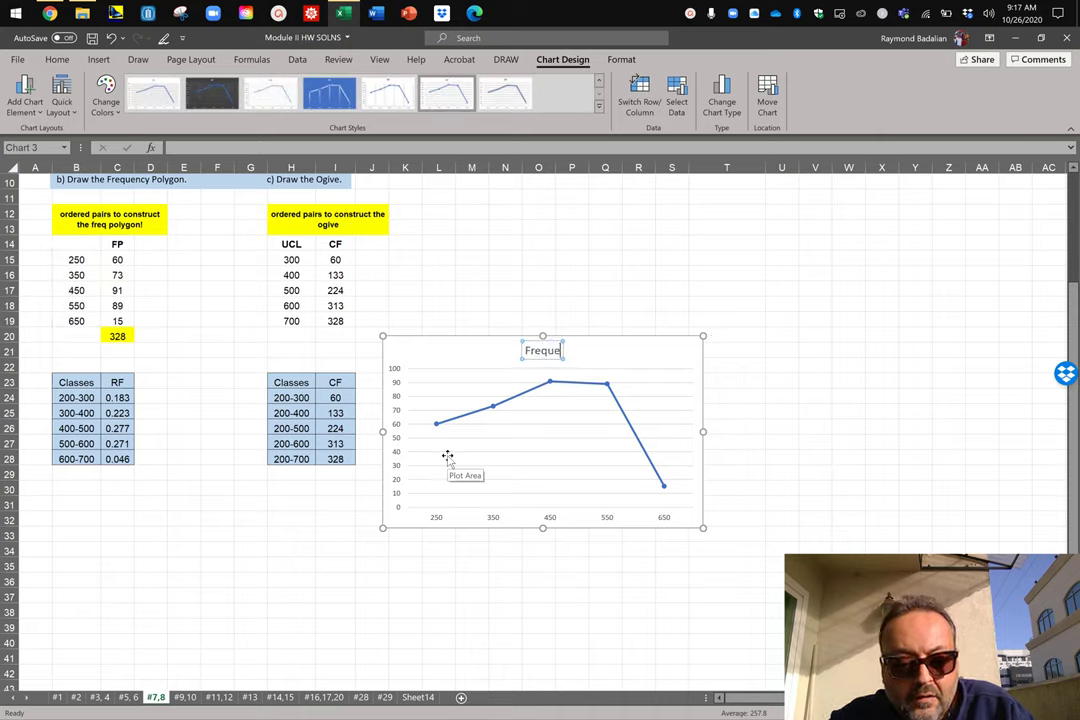
{"action": "type", "text": "ncy Polygon"}
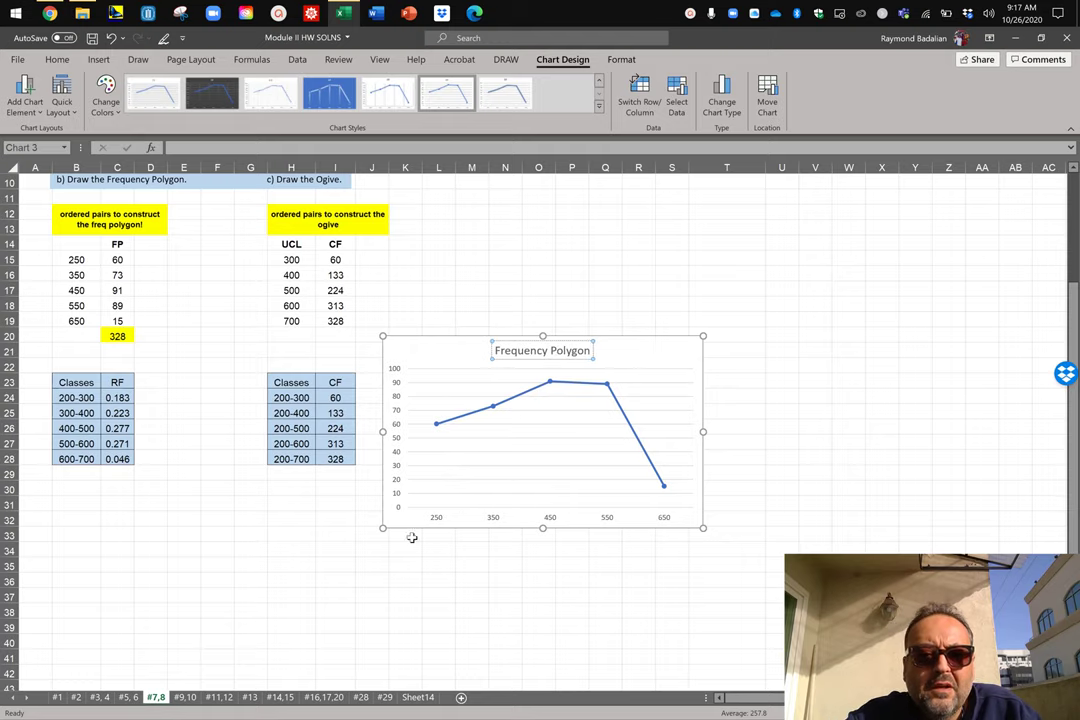
{"action": "left_click", "coordinate": [425, 470]}
{"action": "left_click_drag", "start_coordinate": [453, 338], "coordinate": [543, 187]}
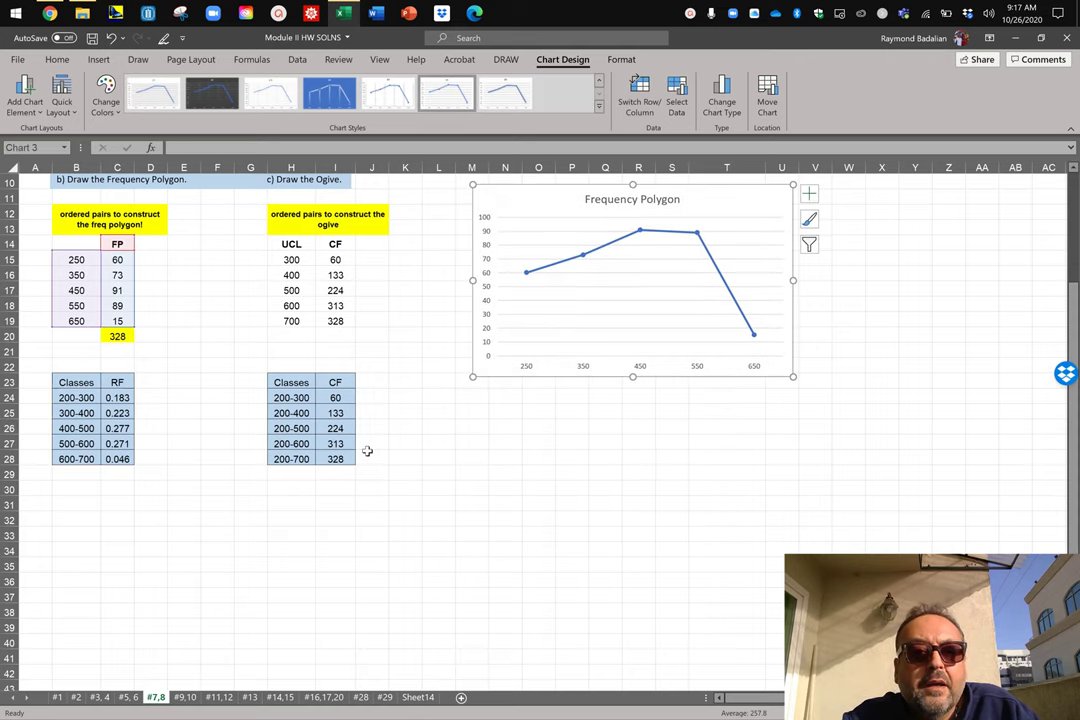
Clear the UCL header and select the UCL and CF values H14:I19.
{"action": "left_click", "coordinate": [312, 415]}
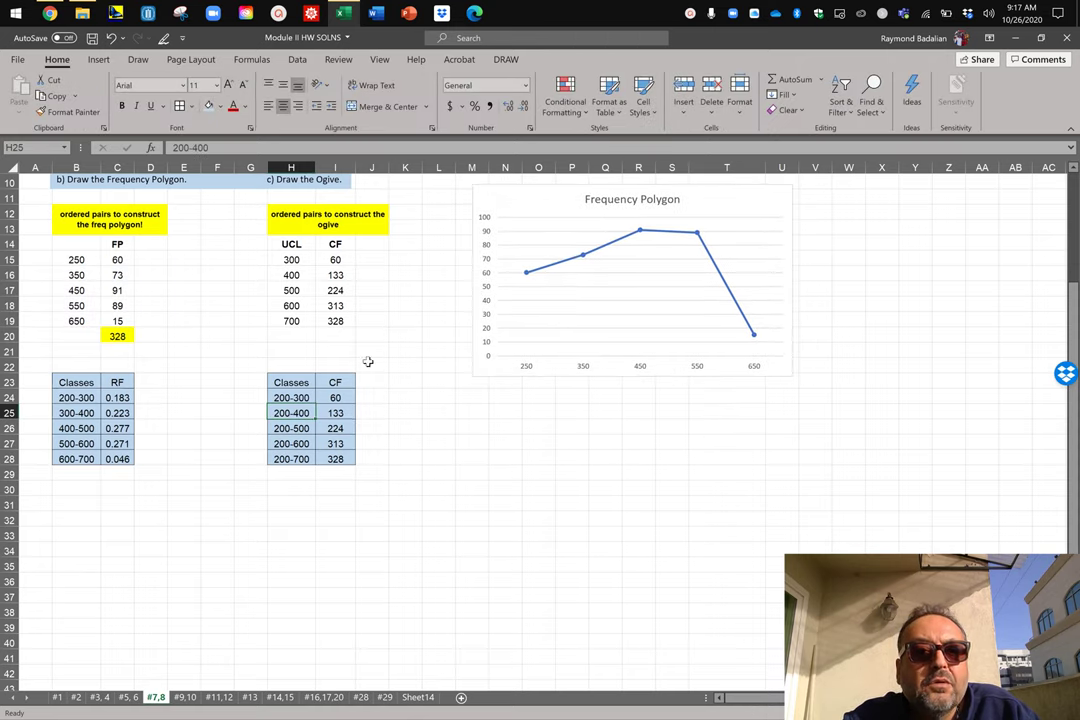
{"action": "left_click", "coordinate": [287, 244]}
{"action": "key", "text": "Delete"}
{"action": "left_click_drag", "start_coordinate": [290, 244], "coordinate": [336, 320]}
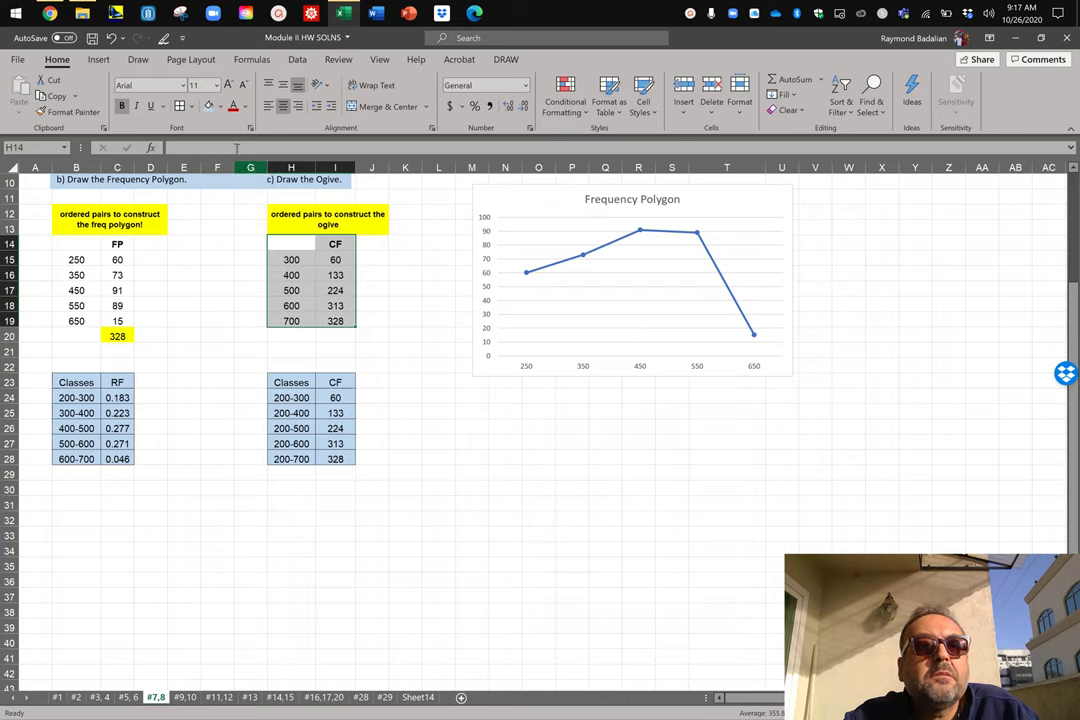
Insert a line chart with markers of CF, place it below the first chart, and title it 'Ogive'.
{"action": "left_click", "coordinate": [98, 60]}
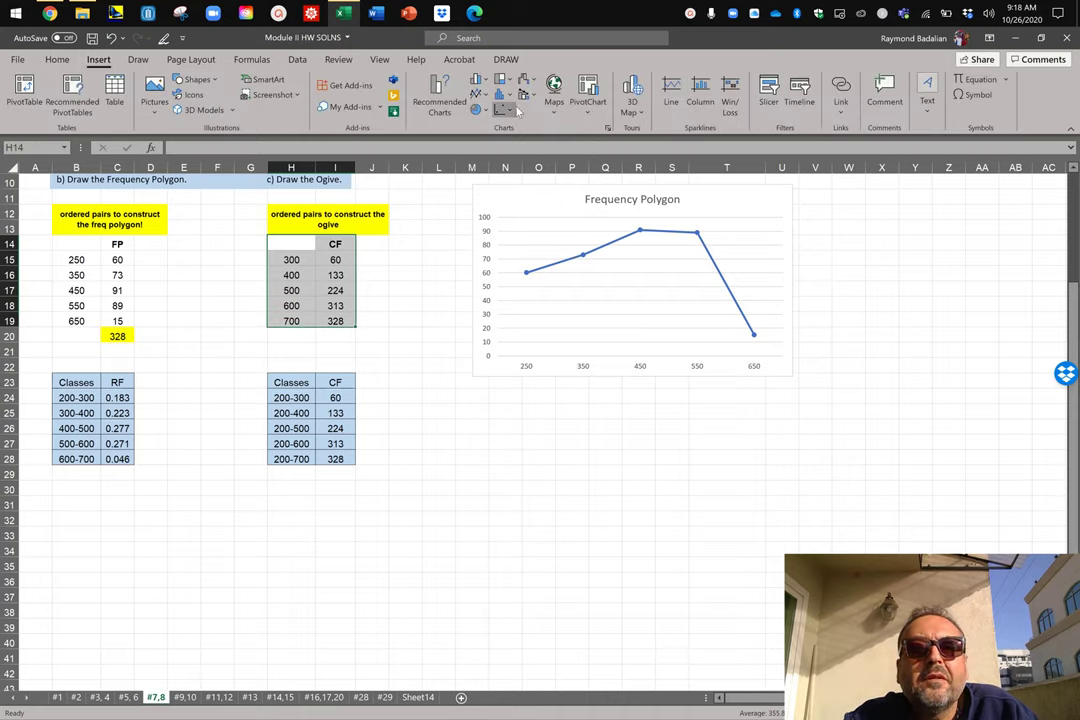
{"action": "left_click", "coordinate": [476, 94]}
{"action": "left_click", "coordinate": [600, 141]}
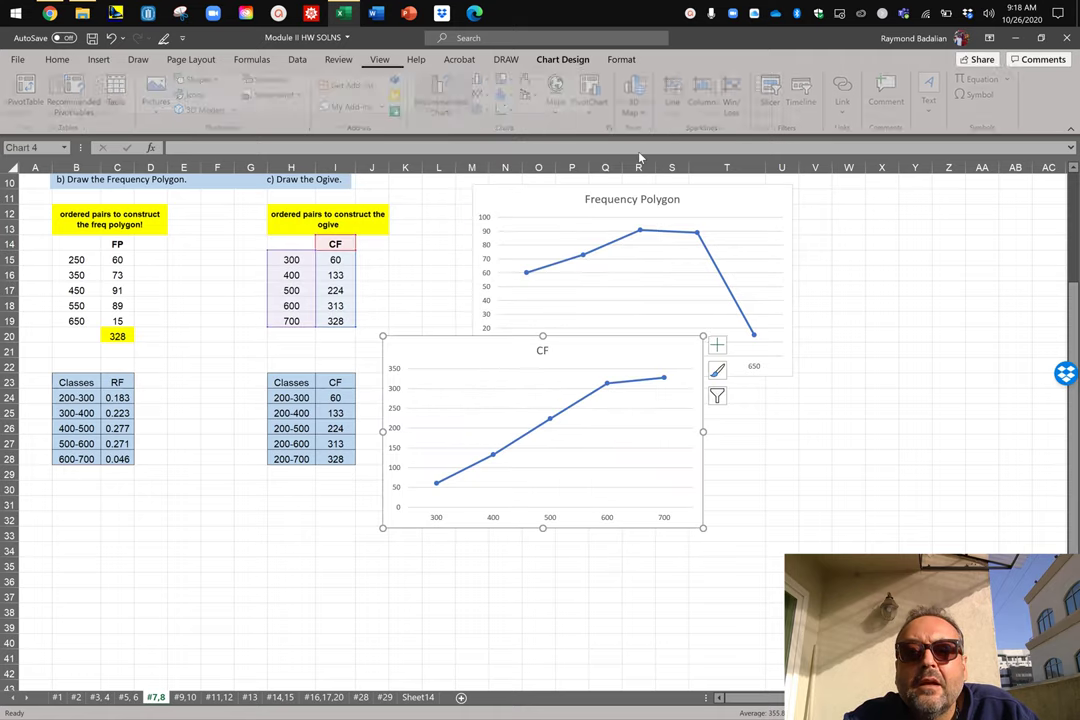
{"action": "left_click_drag", "start_coordinate": [638, 336], "coordinate": [725, 387]}
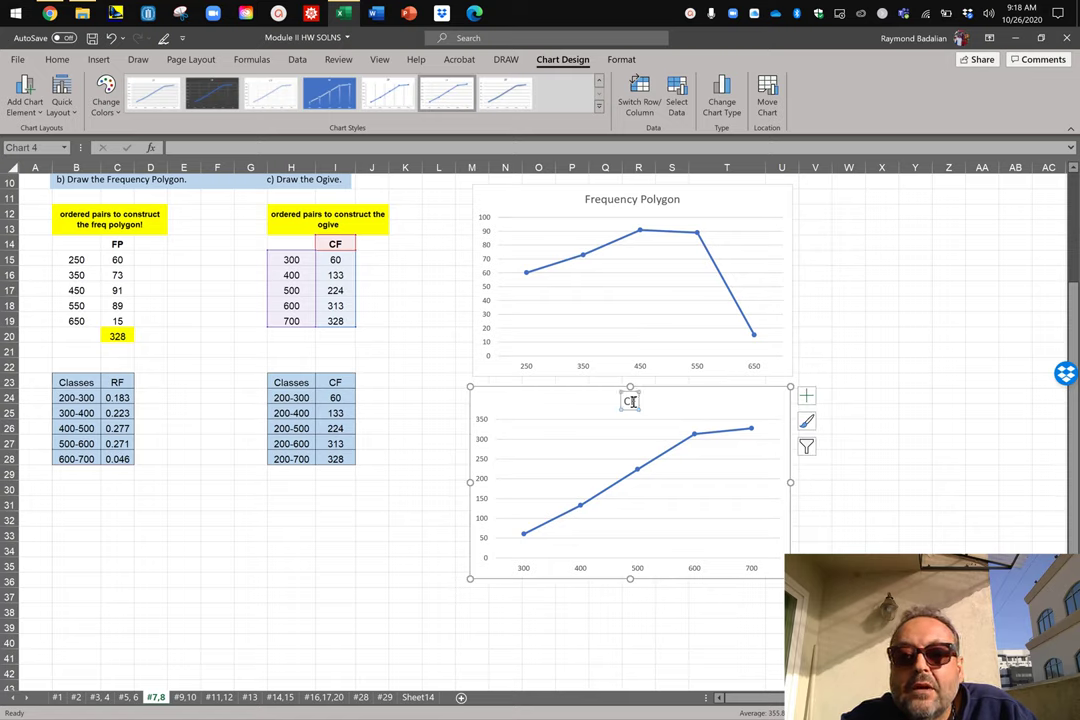
{"action": "key", "text": "BackSpace"}
{"action": "key", "text": "BackSpace"}
{"action": "type", "text": "Ogive"}
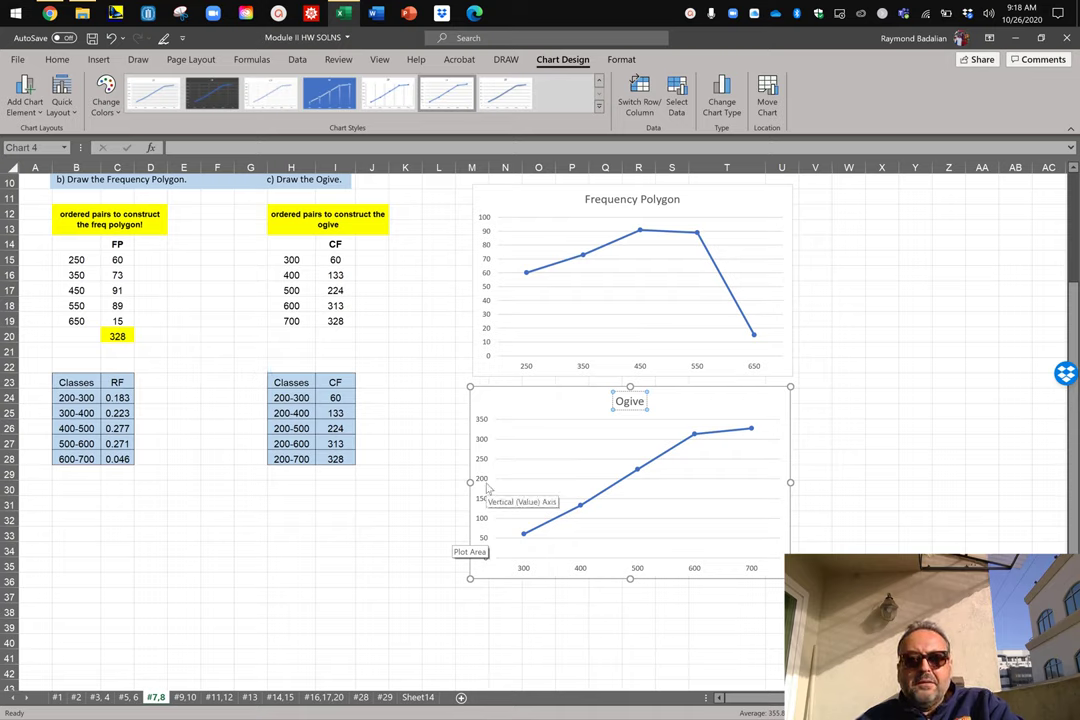
Add data labels to the Ogive series points.
{"action": "left_click", "coordinate": [618, 485]}
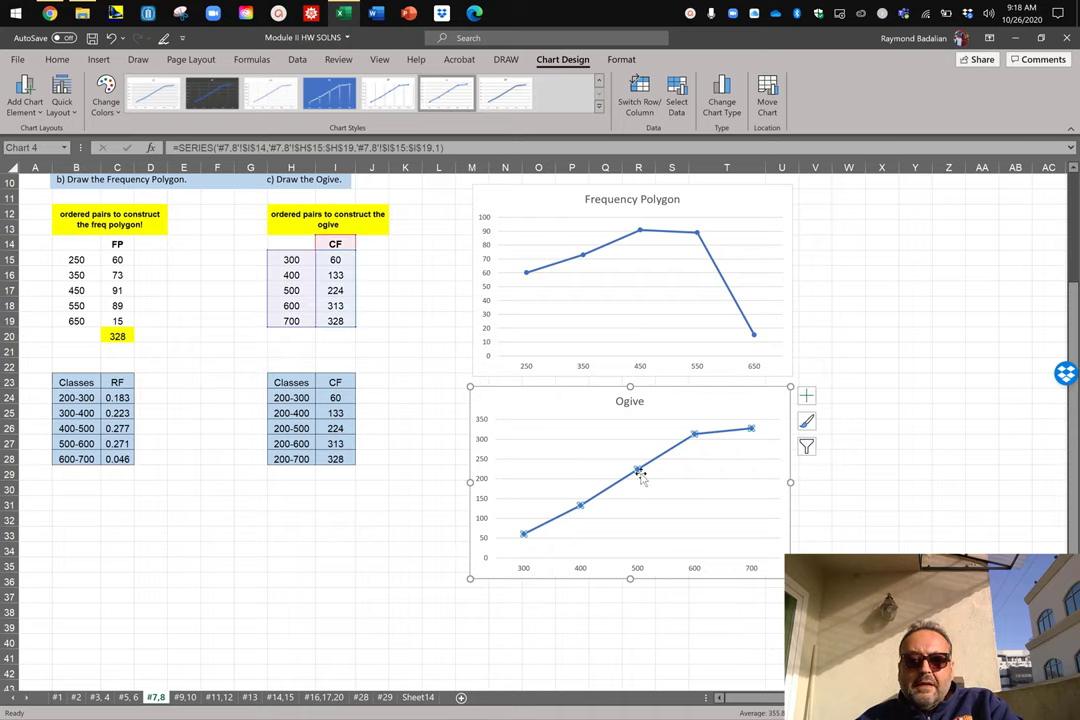
{"action": "right_click", "coordinate": [637, 470]}
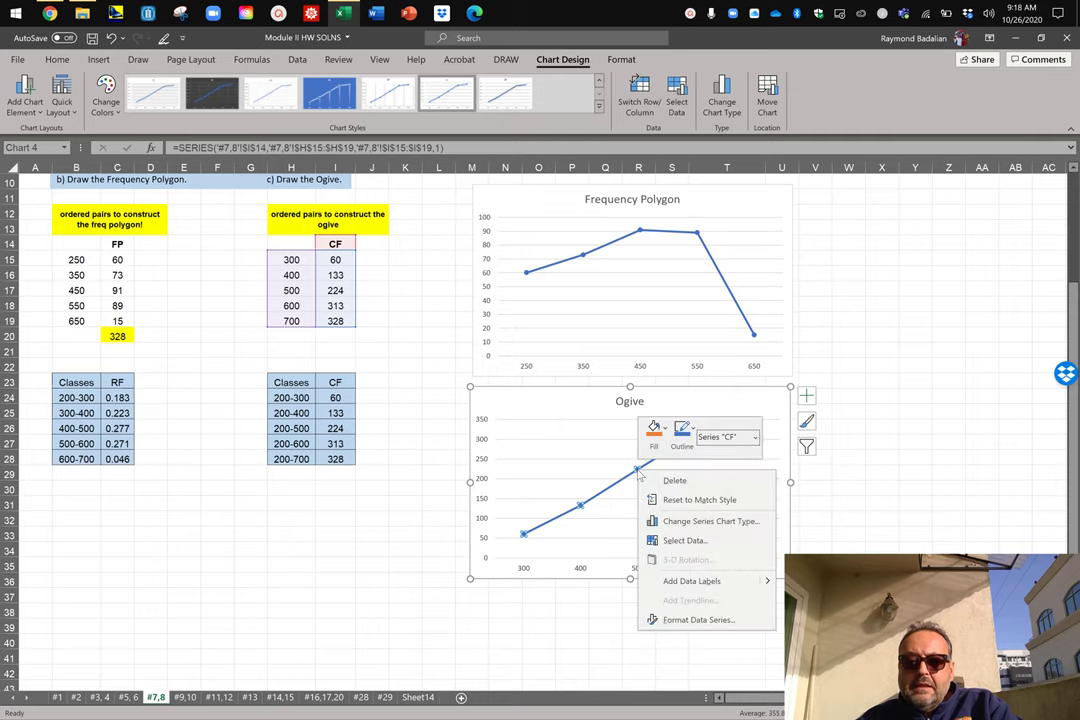
{"action": "left_click", "coordinate": [689, 582]}
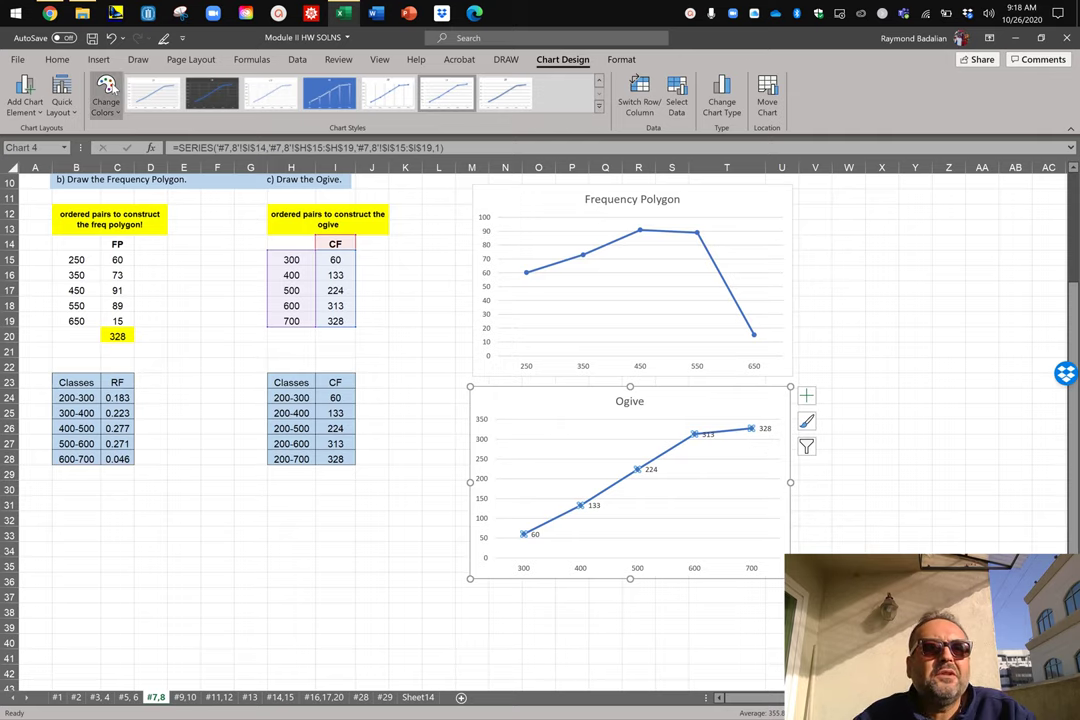
{"action": "left_click", "coordinate": [57, 59]}
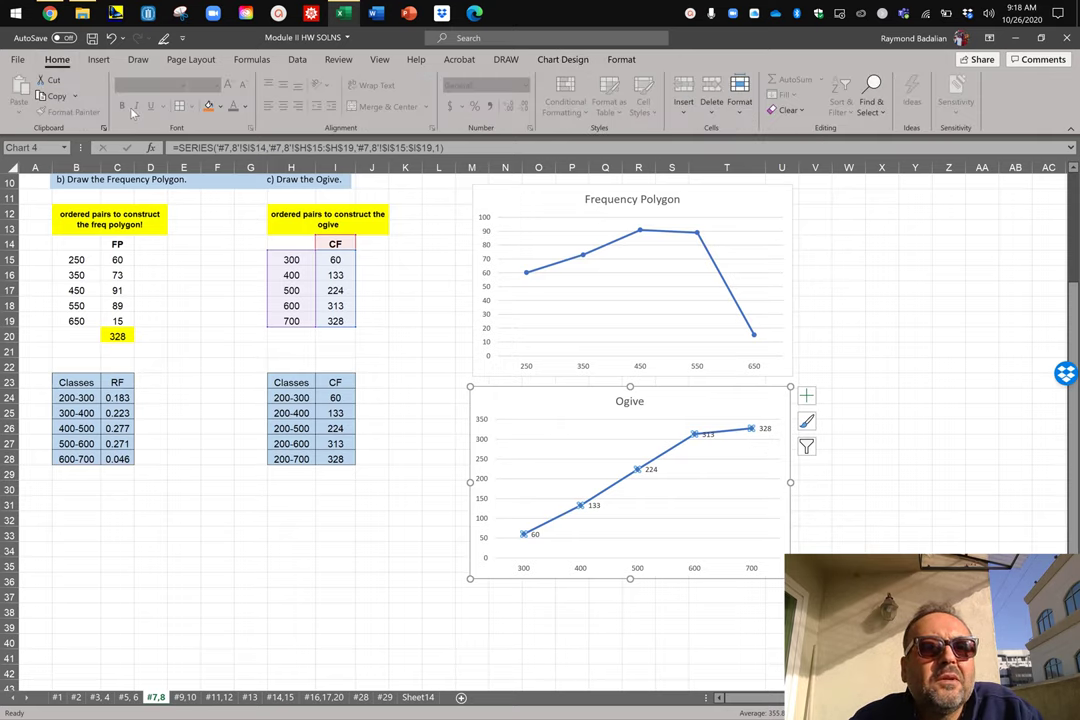
{"action": "left_click", "coordinate": [244, 106]}
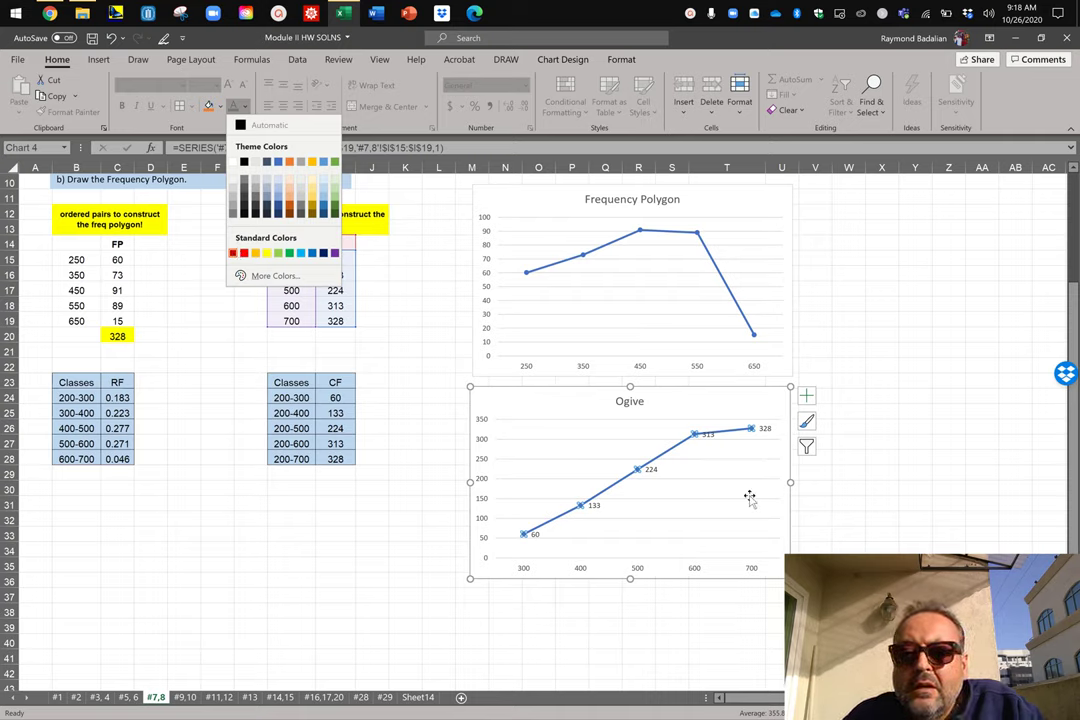
{"action": "left_click", "coordinate": [650, 476]}
Make the Ogive data labels bold, dark red and one font size larger.
{"action": "left_click", "coordinate": [651, 472]}
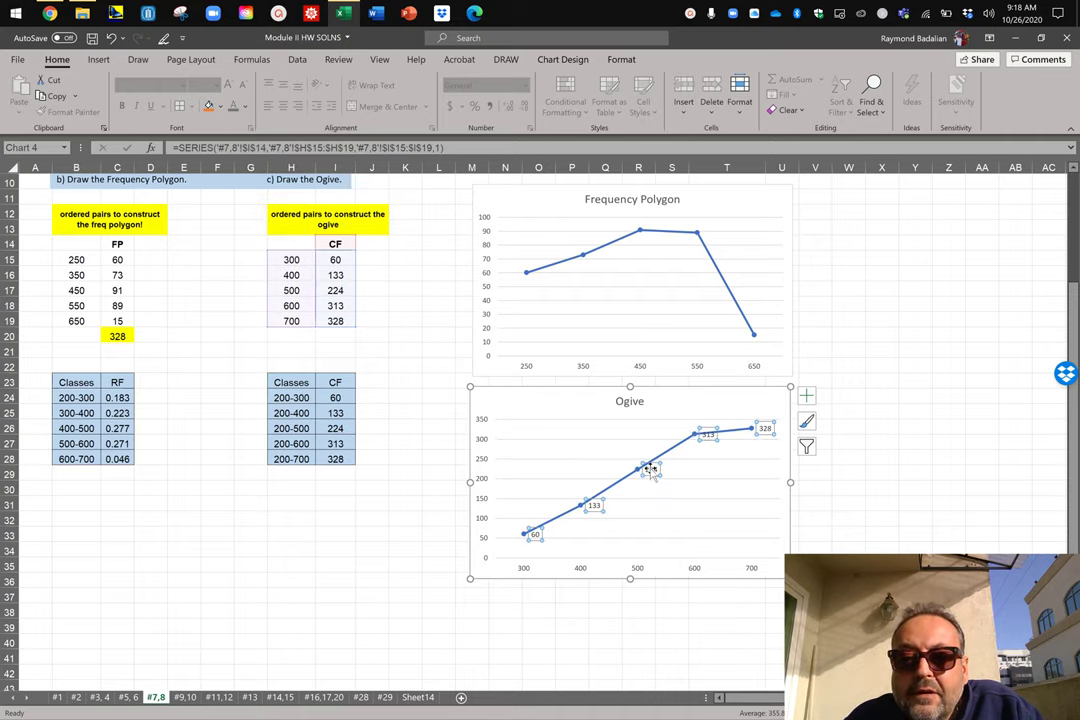
{"action": "left_click", "coordinate": [122, 107]}
{"action": "left_click", "coordinate": [244, 107]}
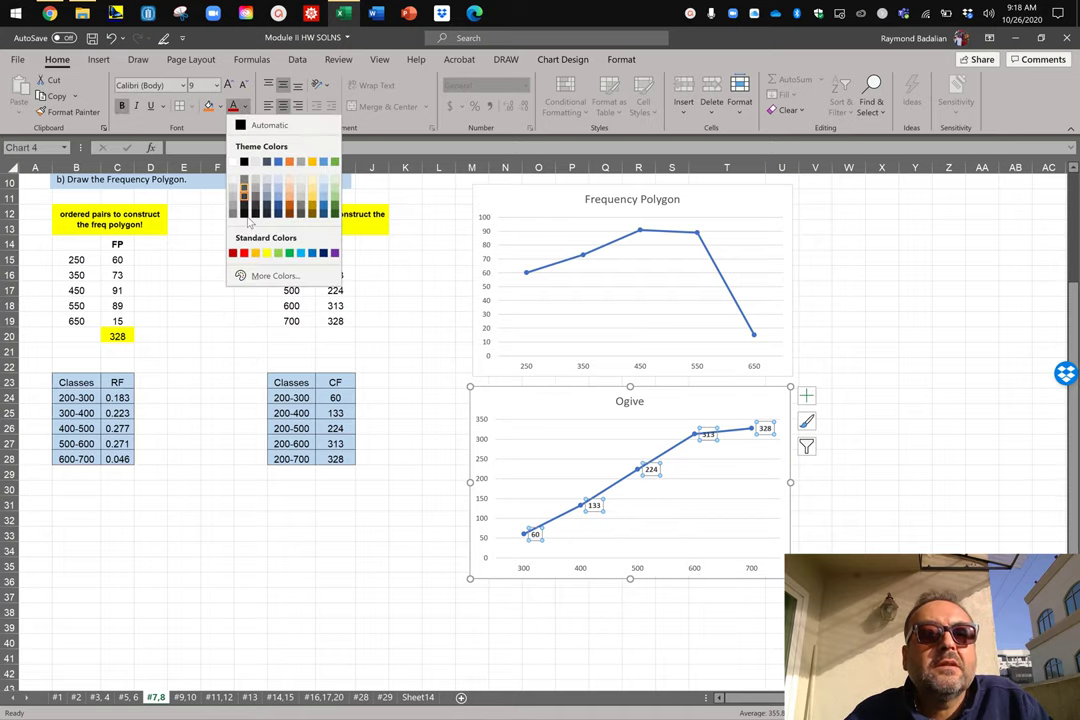
{"action": "left_click", "coordinate": [233, 255]}
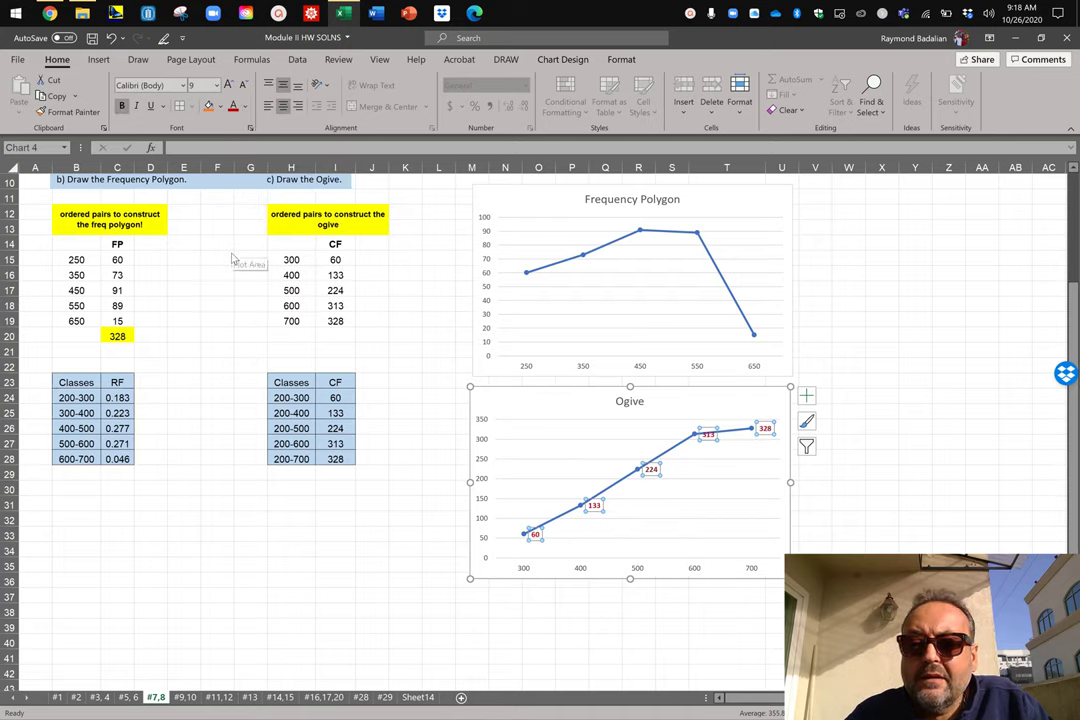
{"action": "left_click", "coordinate": [228, 85]}
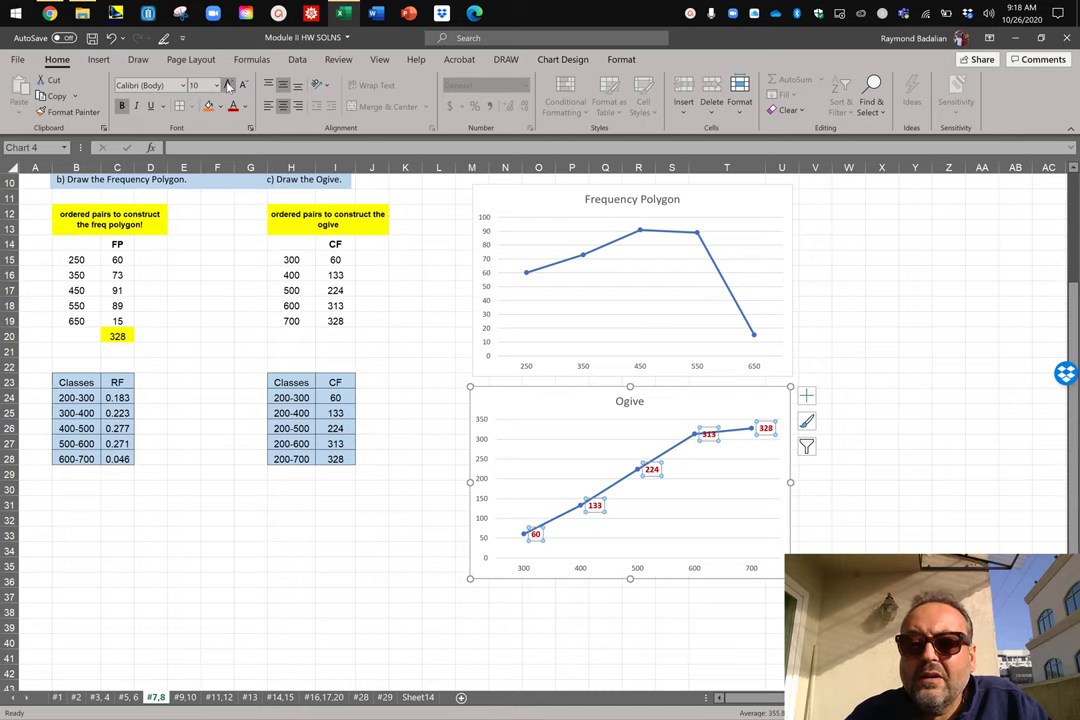
{"action": "left_click", "coordinate": [581, 251]}
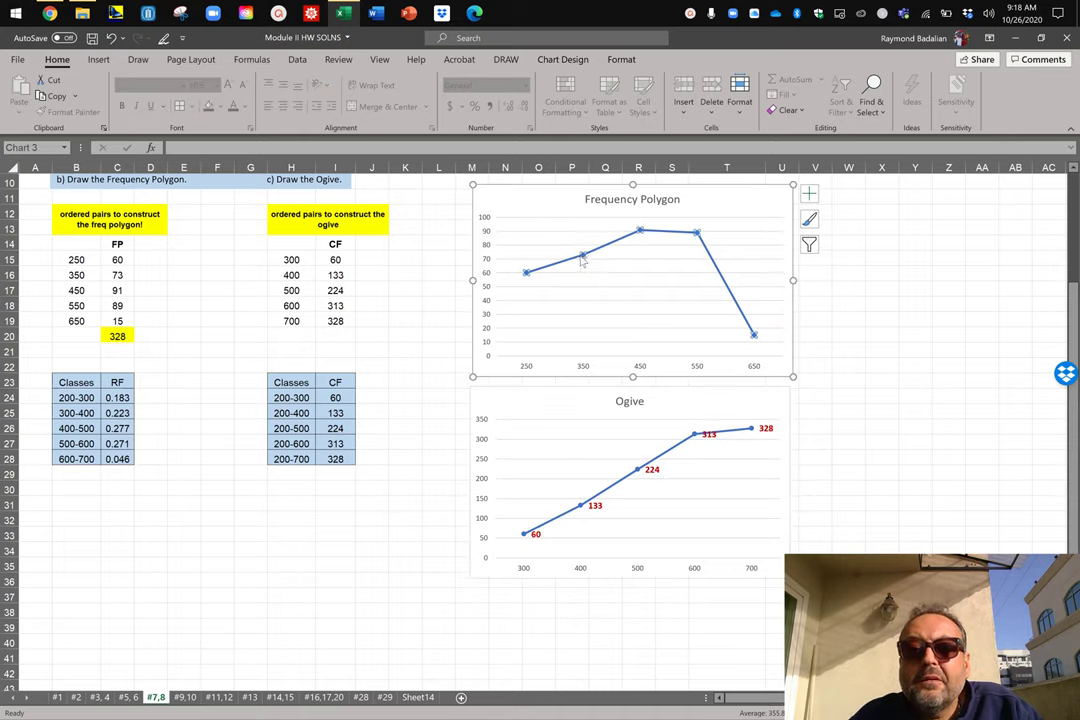
Add bold red data labels to the Frequency Polygon series.
{"action": "left_click", "coordinate": [578, 257]}
{"action": "right_click", "coordinate": [581, 255]}
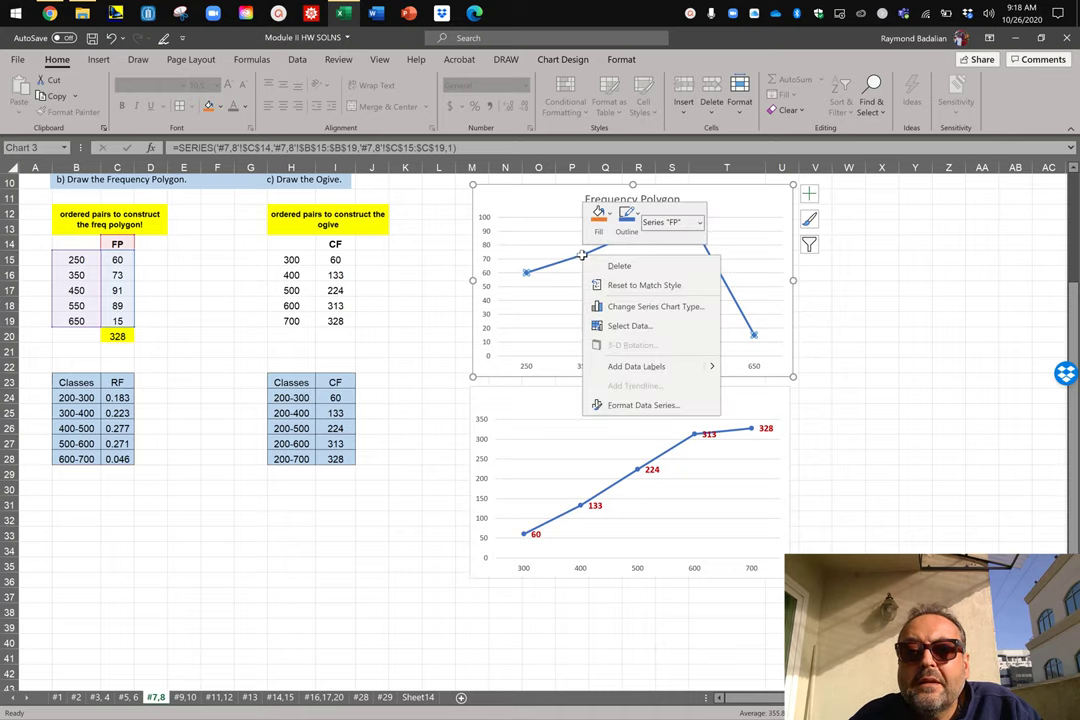
{"action": "left_click", "coordinate": [620, 366]}
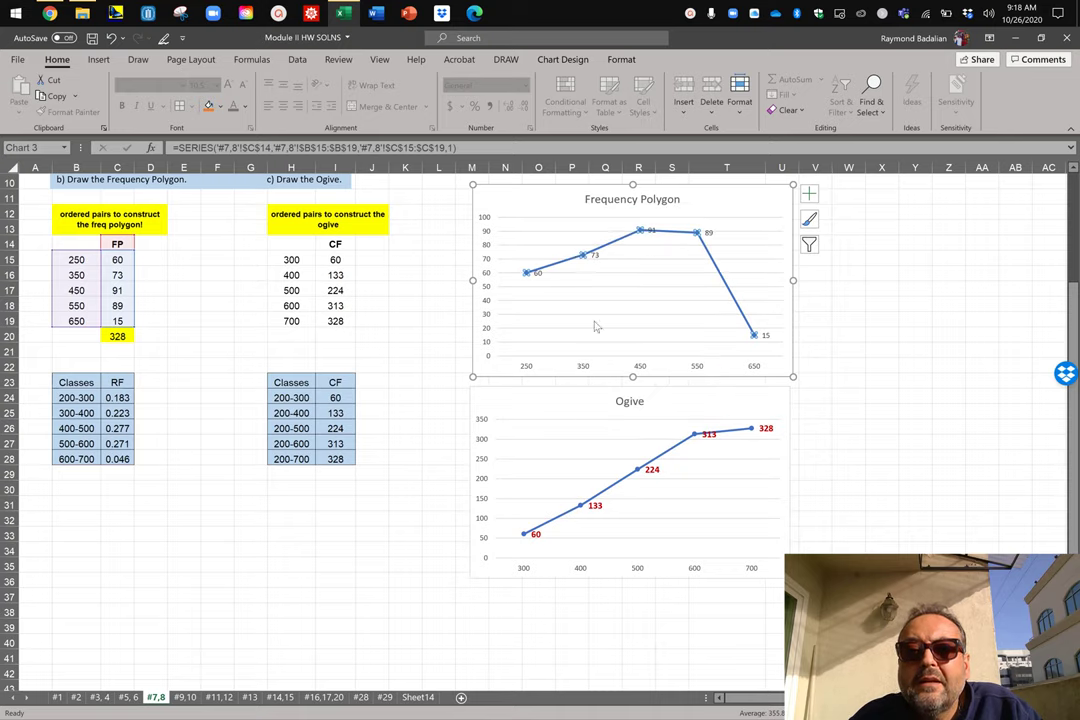
{"action": "left_click", "coordinate": [593, 257]}
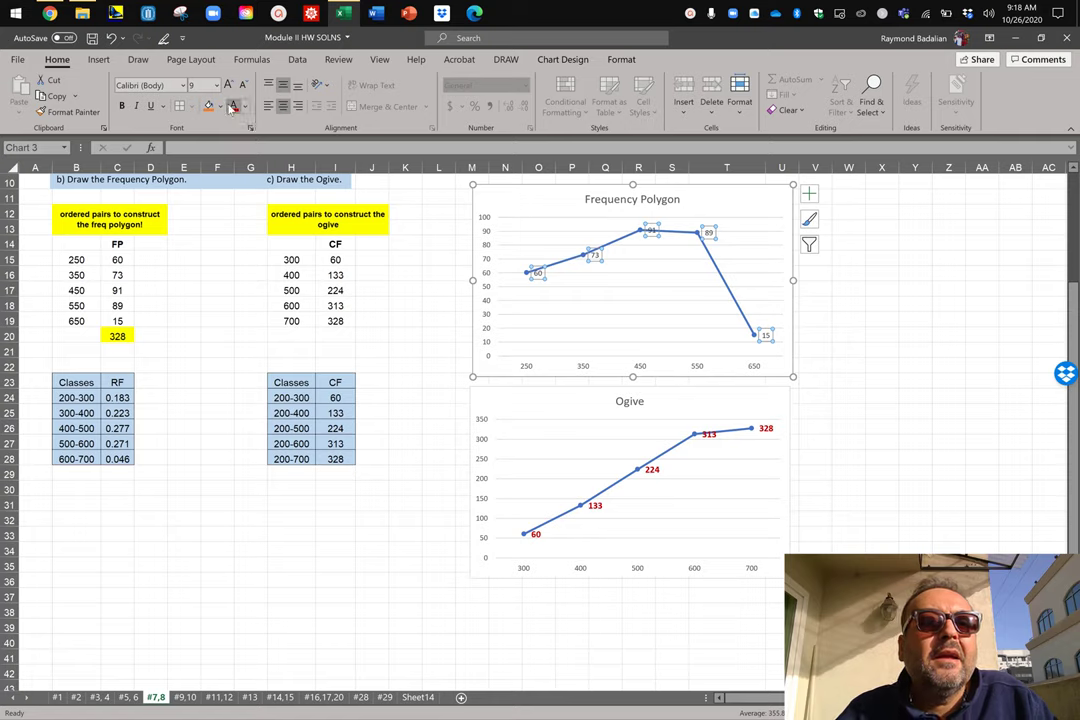
{"action": "left_click", "coordinate": [121, 106]}
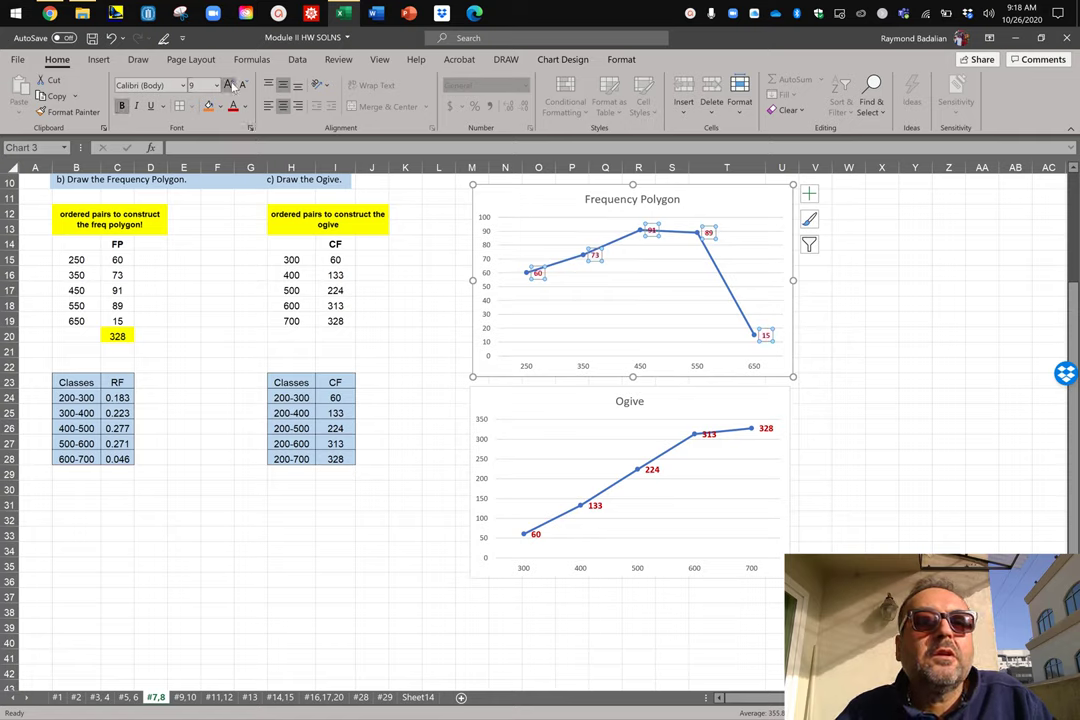
{"action": "left_click", "coordinate": [848, 380]}
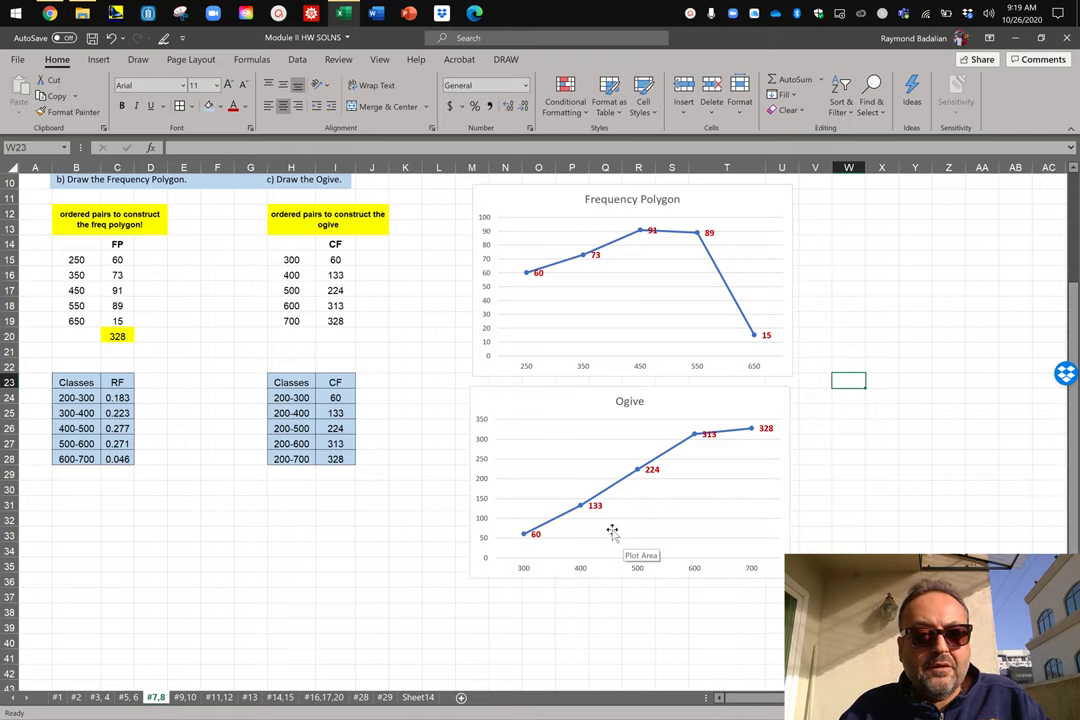
Move the Frequency Polygon chart below the tables on the left, beneath the RF table.
{"action": "scroll", "coordinate": [320, 450], "scroll_direction": "up", "scroll_amount": 3}
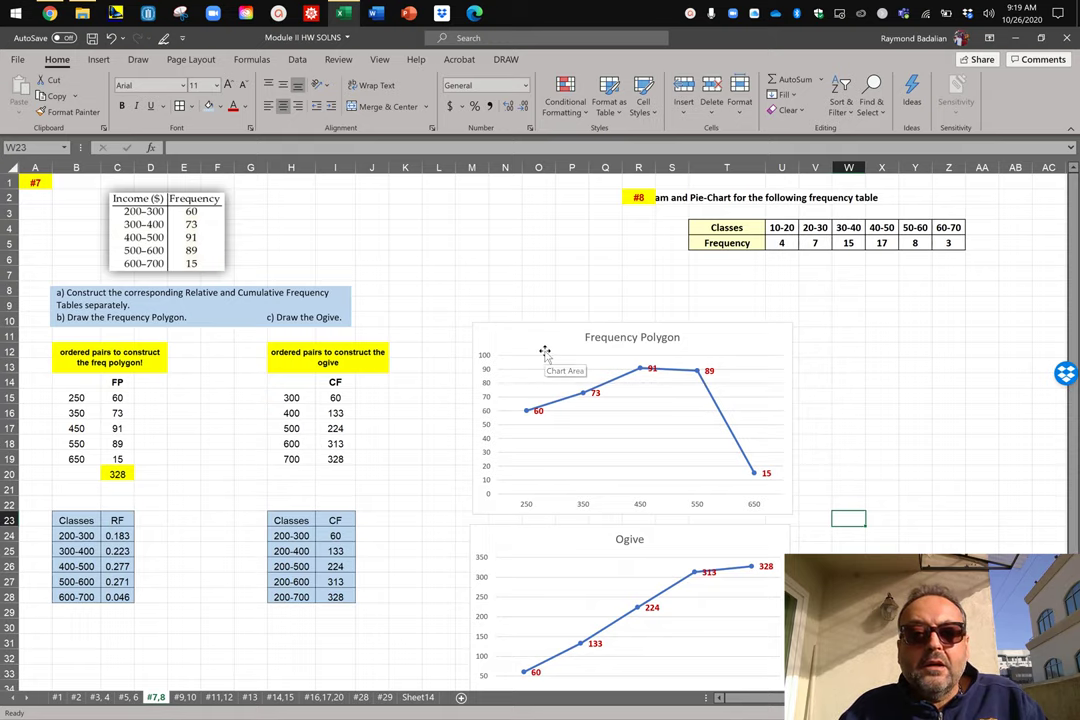
{"action": "scroll", "coordinate": [542, 355], "scroll_direction": "down", "scroll_amount": 1}
{"action": "scroll", "coordinate": [542, 355], "scroll_direction": "down", "scroll_amount": 3}
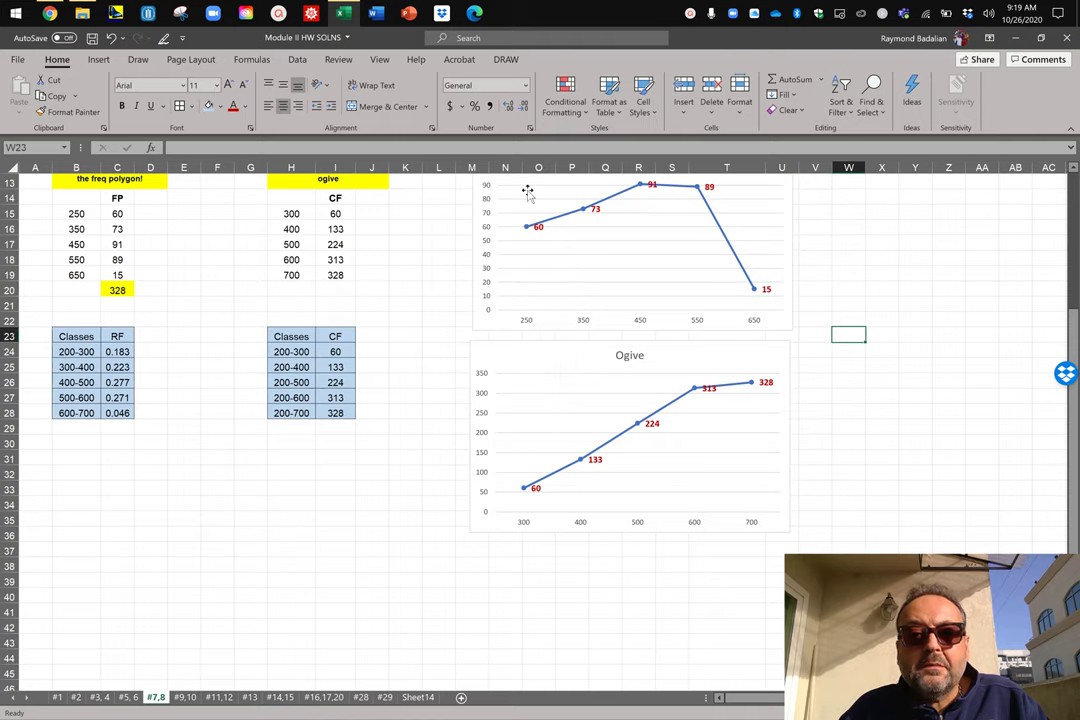
{"action": "left_click", "coordinate": [472, 236]}
{"action": "left_click_drag", "start_coordinate": [479, 204], "coordinate": [67, 495]}
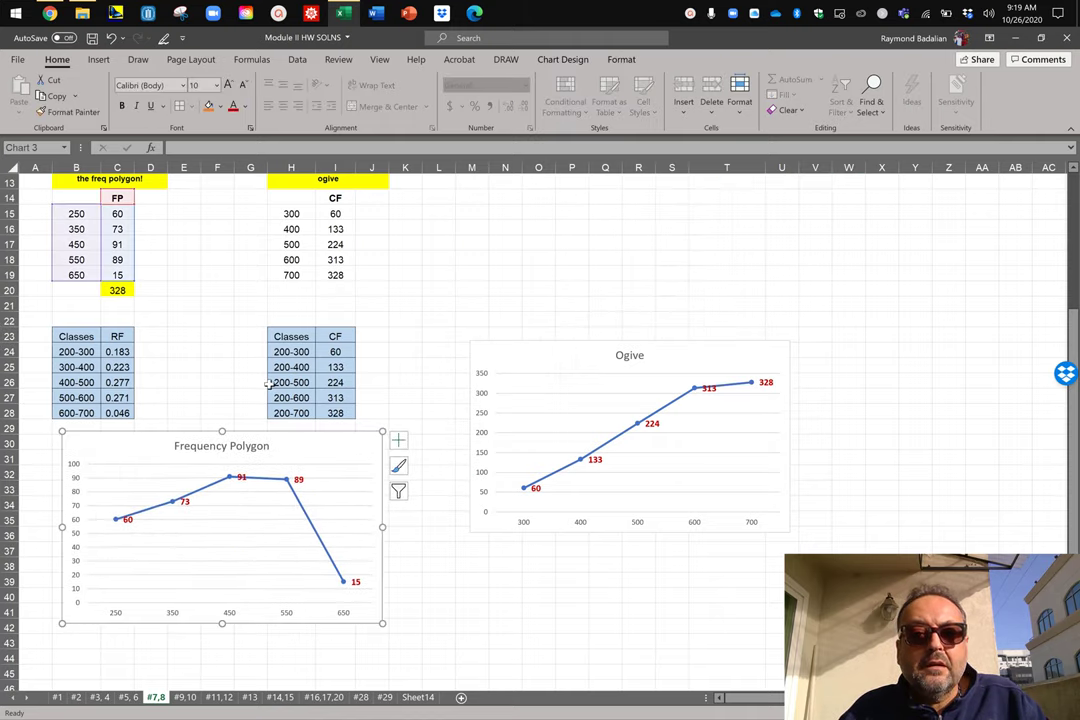
Stack the Ogive chart directly under the Frequency Polygon chart below the tables.
{"action": "scroll", "coordinate": [280, 395], "scroll_direction": "down", "scroll_amount": 4}
{"action": "left_click_drag", "start_coordinate": [506, 352], "coordinate": [101, 640]}
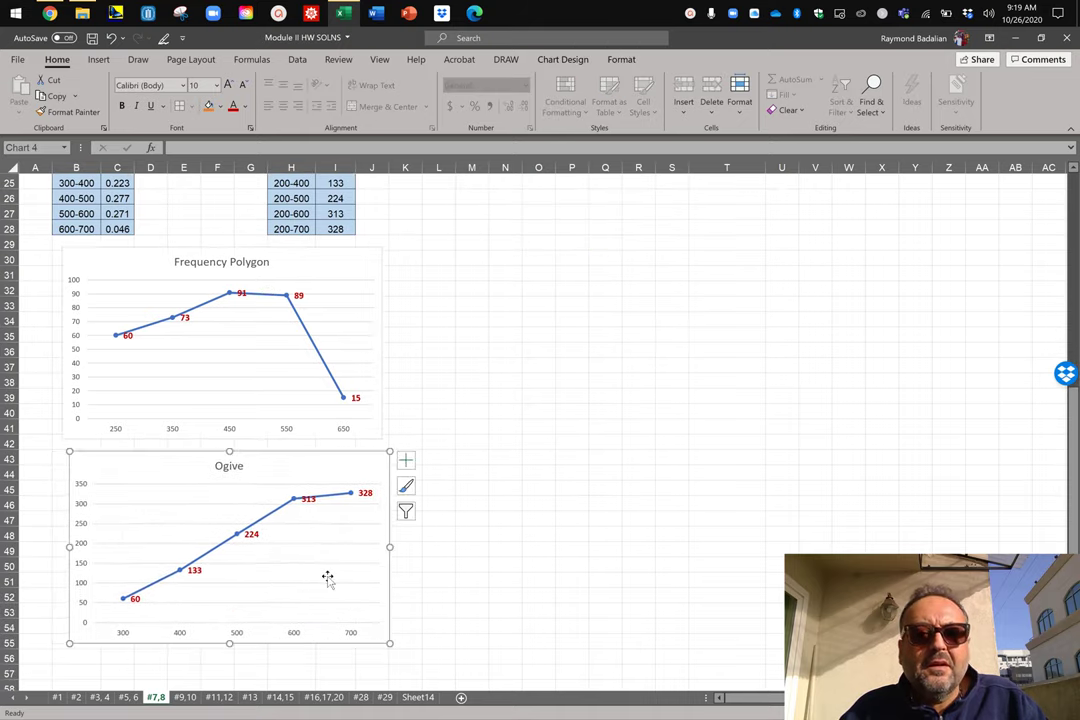
{"action": "left_click", "coordinate": [438, 537]}
{"action": "scroll", "coordinate": [502, 441], "scroll_direction": "up", "scroll_amount": 8}
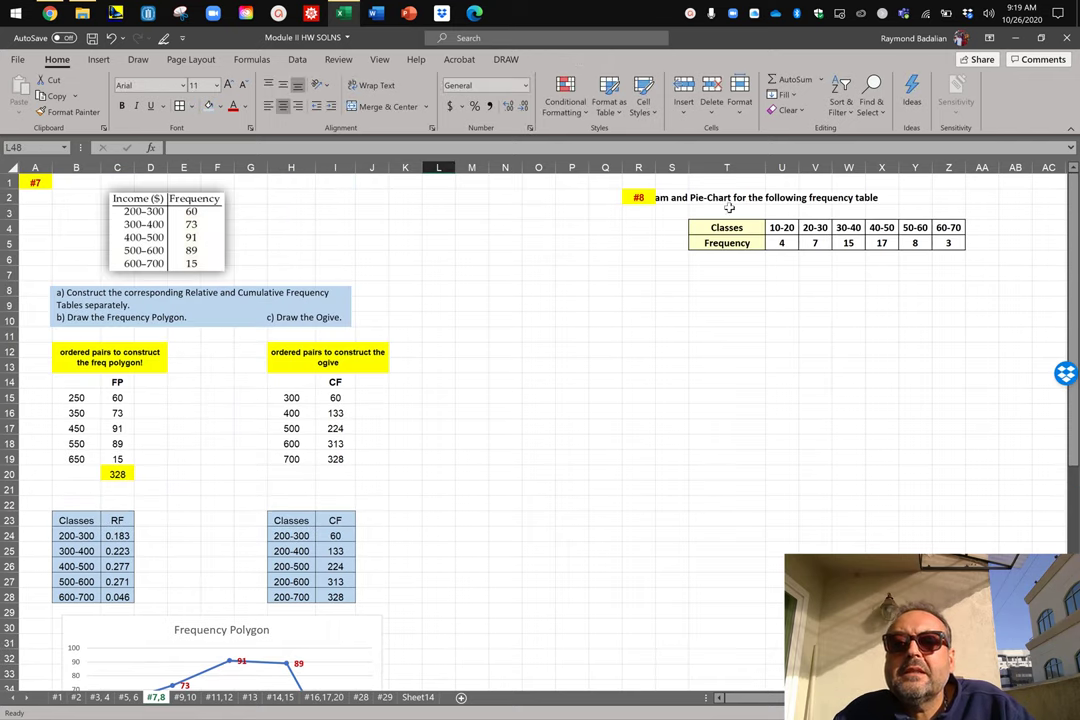
Move the #8 heading in T2 one column right so it reads in full.
{"action": "left_click", "coordinate": [681, 193]}
{"action": "left_click", "coordinate": [720, 199]}
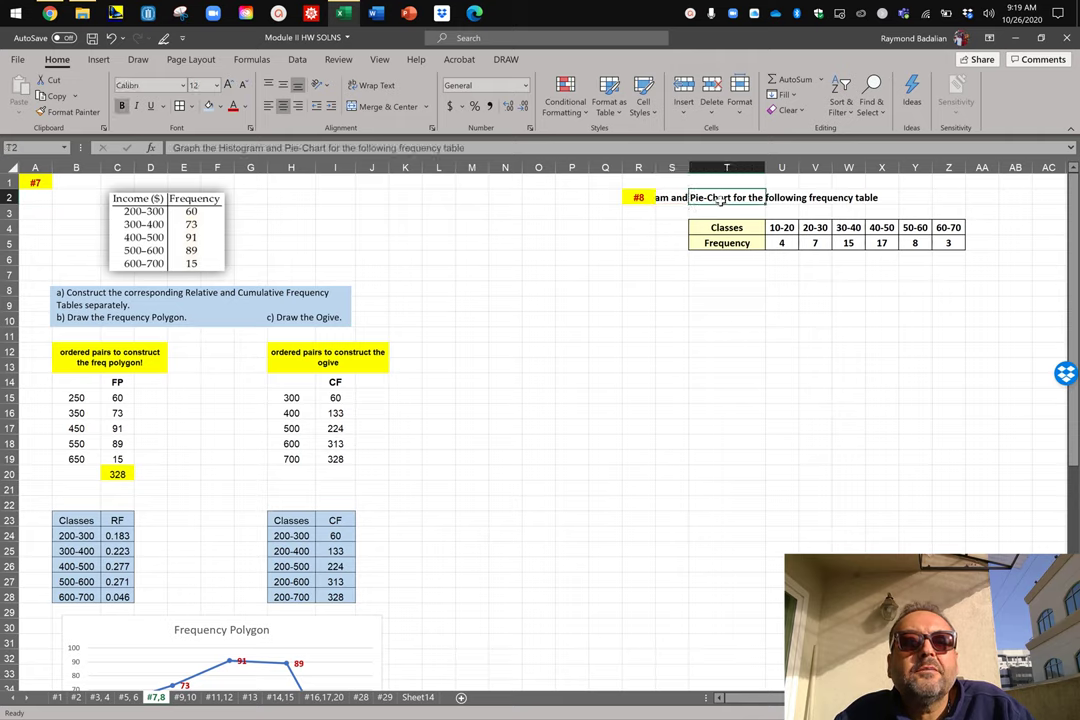
{"action": "left_click_drag", "start_coordinate": [716, 203], "coordinate": [816, 199]}
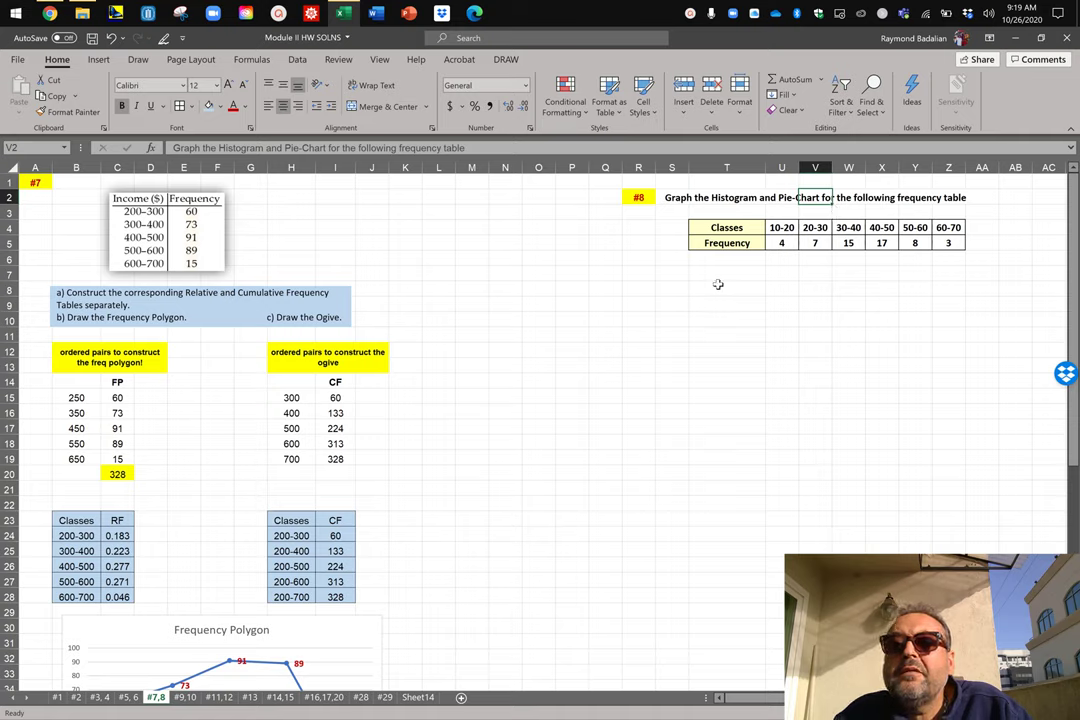
{"action": "left_click", "coordinate": [720, 316]}
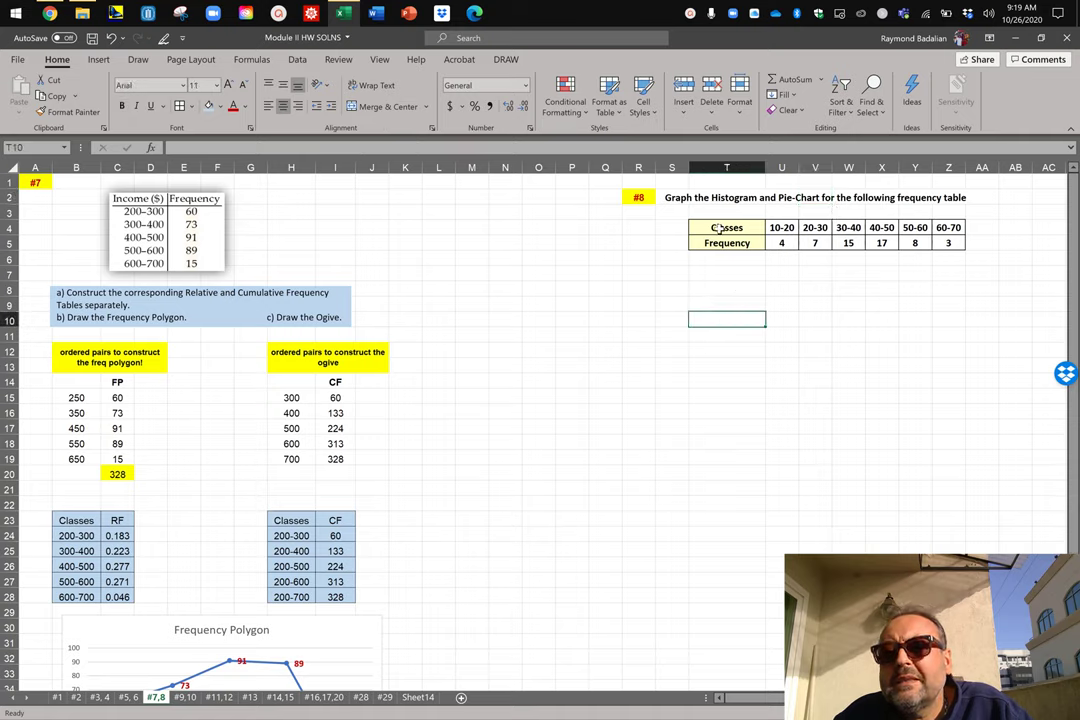
Insert a 3-D clustered column chart of the Classes/Frequency table T4:Z5 beside it.
{"action": "left_click_drag", "start_coordinate": [720, 228], "coordinate": [948, 243]}
{"action": "left_click", "coordinate": [98, 59]}
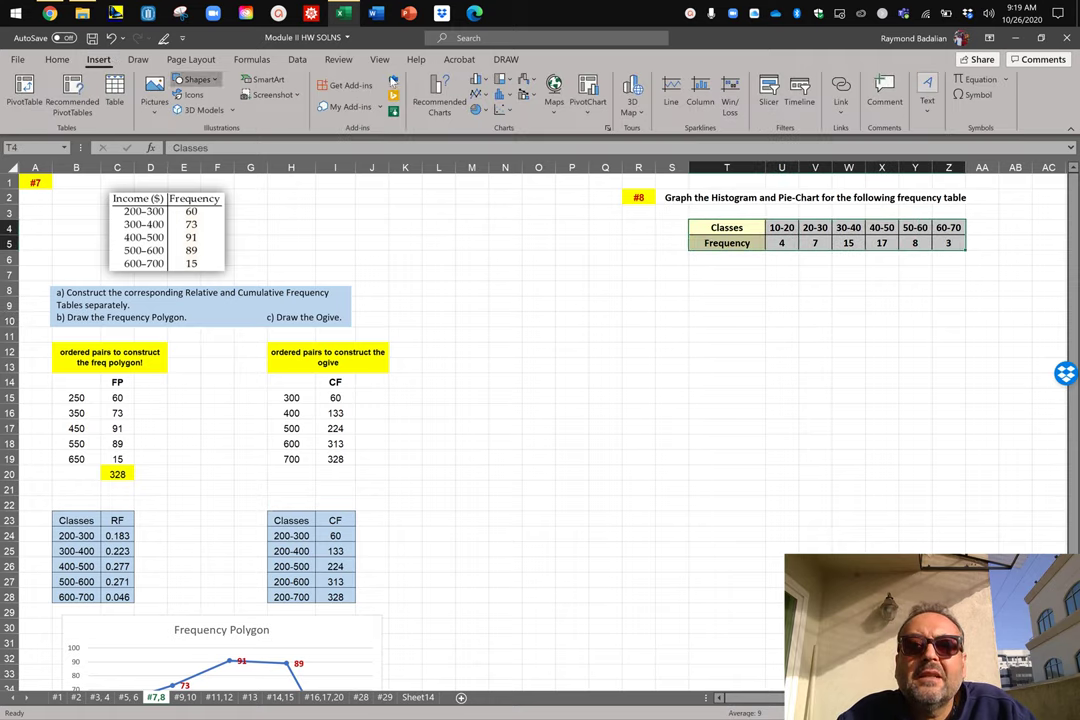
{"action": "left_click", "coordinate": [480, 79]}
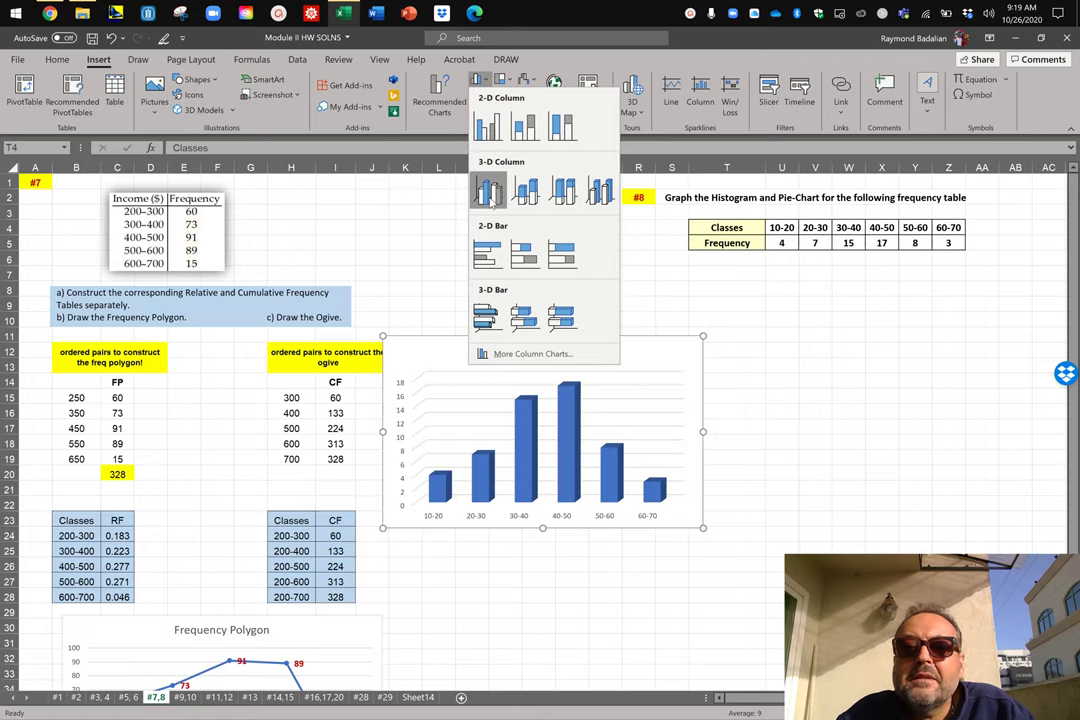
{"action": "left_click", "coordinate": [489, 195]}
{"action": "left_click_drag", "start_coordinate": [639, 333], "coordinate": [882, 262]}
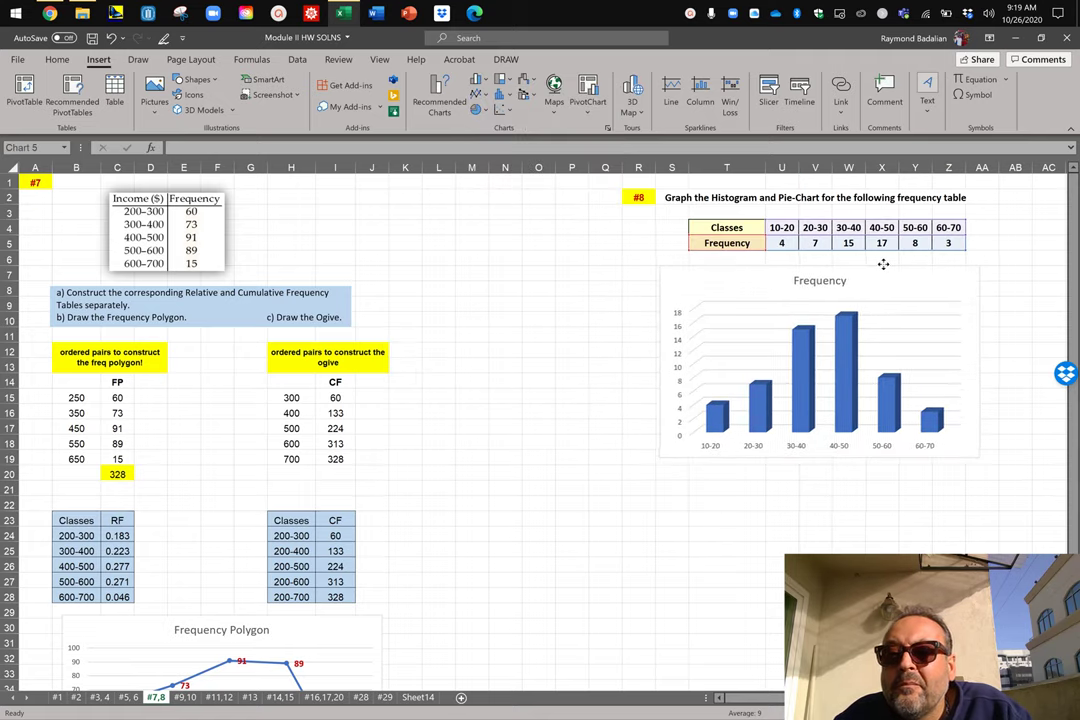
Set the Frequency column series gap width to 6% in Format Data Series.
{"action": "right_click", "coordinate": [843, 338]}
{"action": "left_click", "coordinate": [890, 483]}
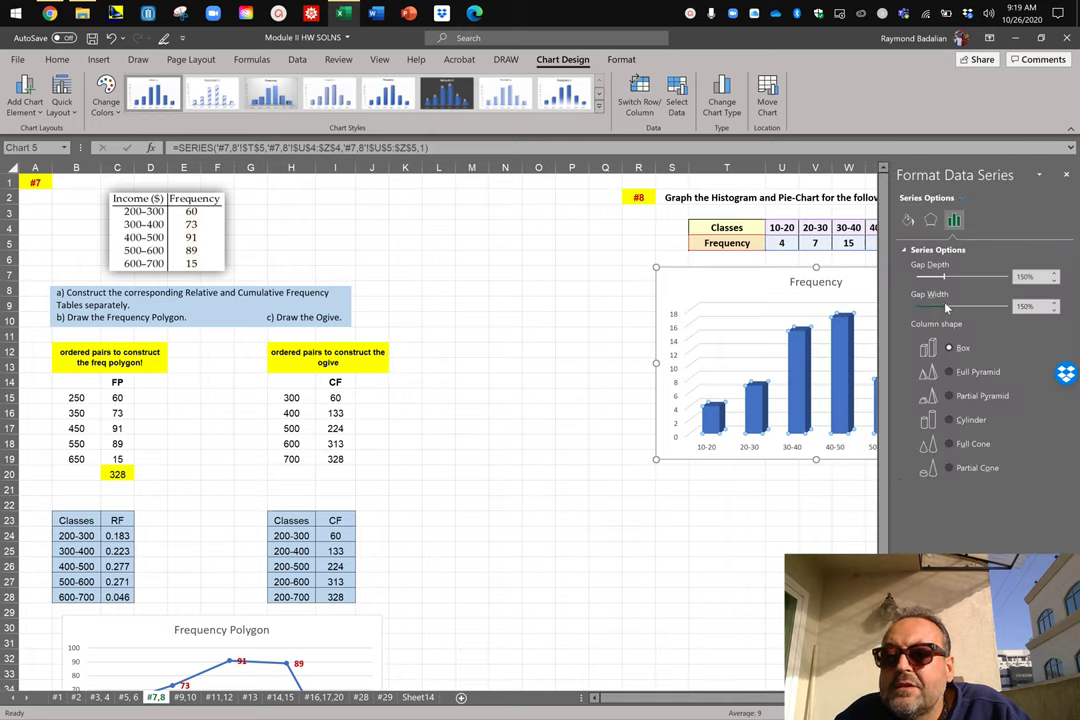
{"action": "left_click_drag", "start_coordinate": [929, 309], "coordinate": [921, 311]}
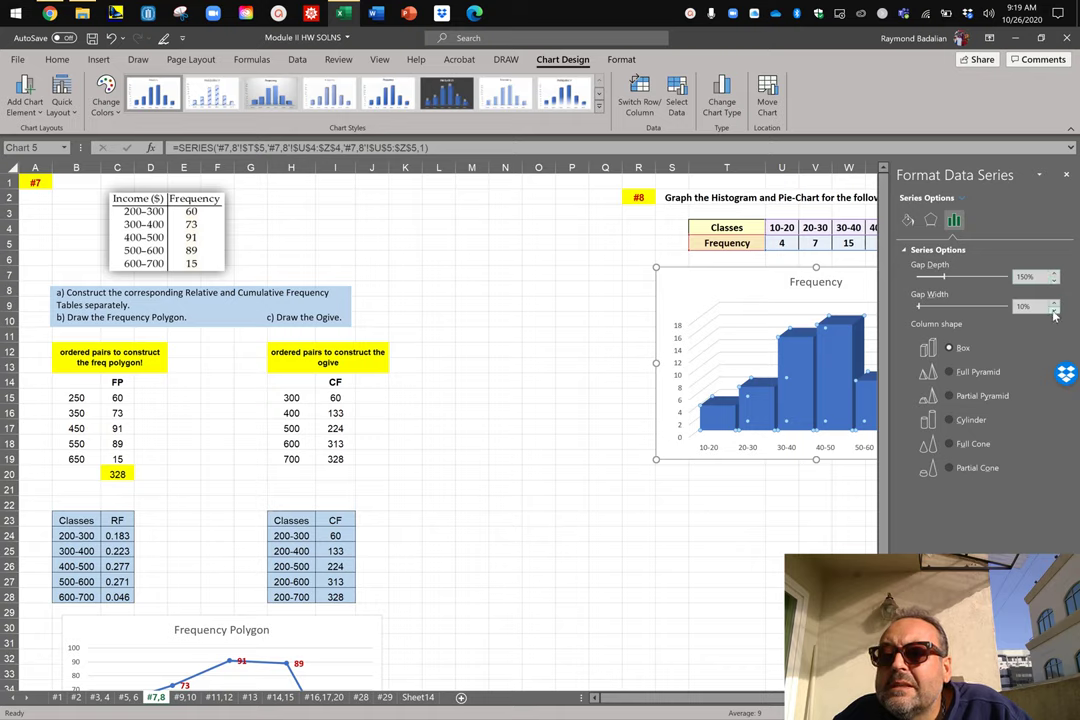
{"action": "left_click", "coordinate": [1053, 311]}
{"action": "left_click", "coordinate": [1053, 311]}
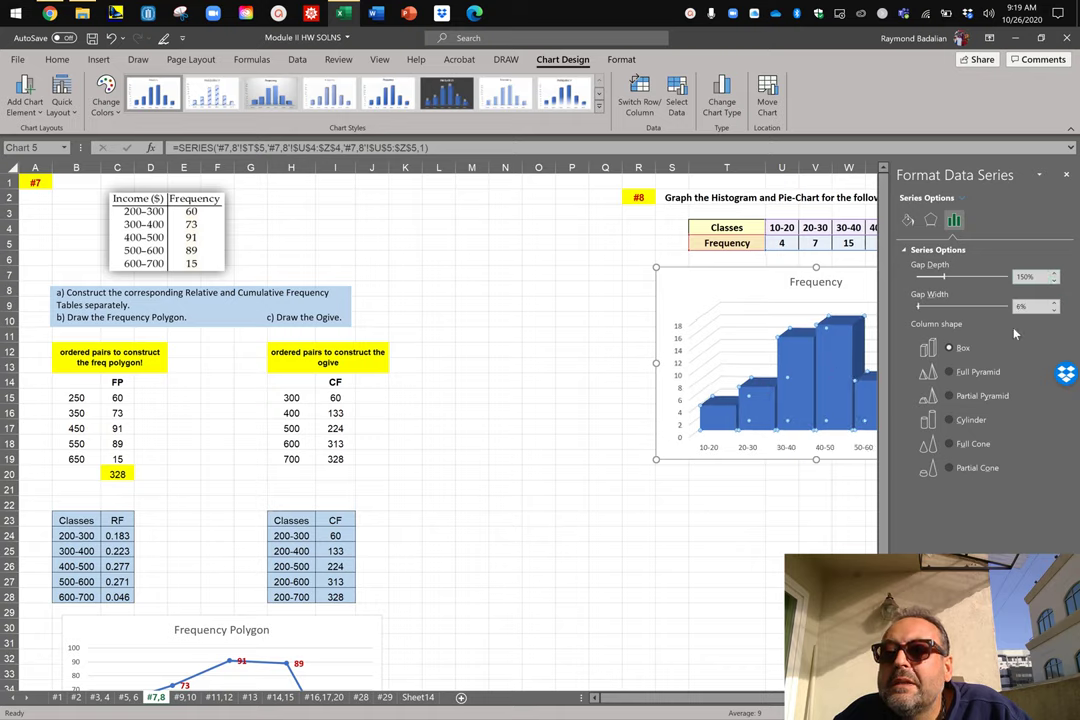
{"action": "left_click", "coordinate": [1066, 174]}
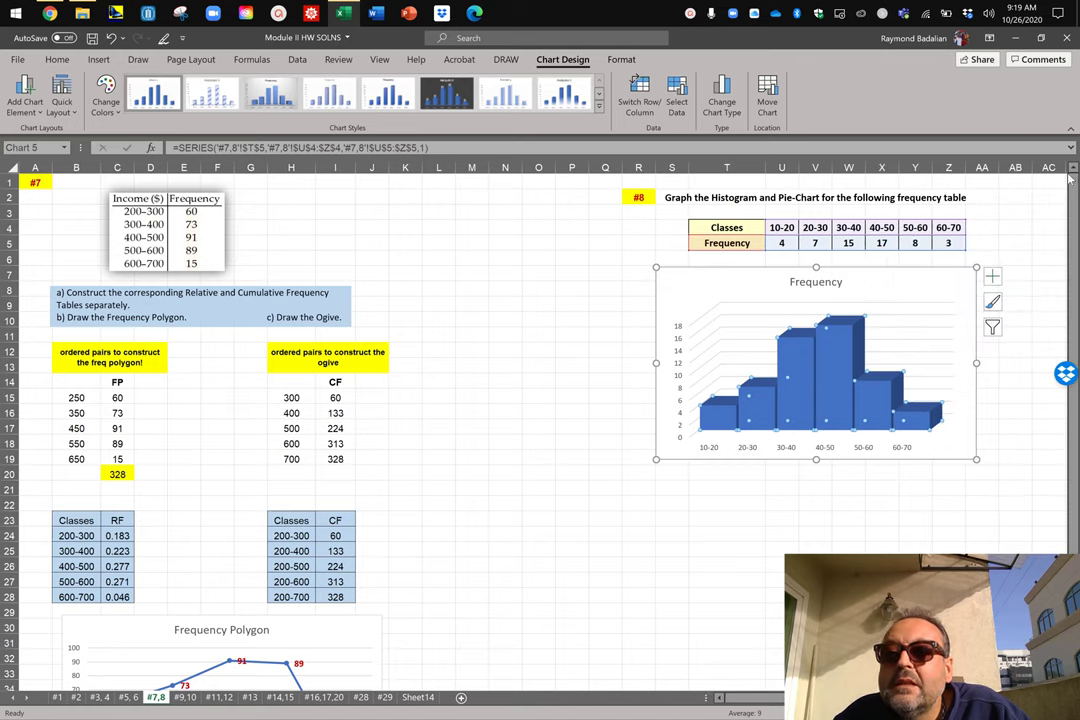
{"action": "left_click", "coordinate": [728, 470]}
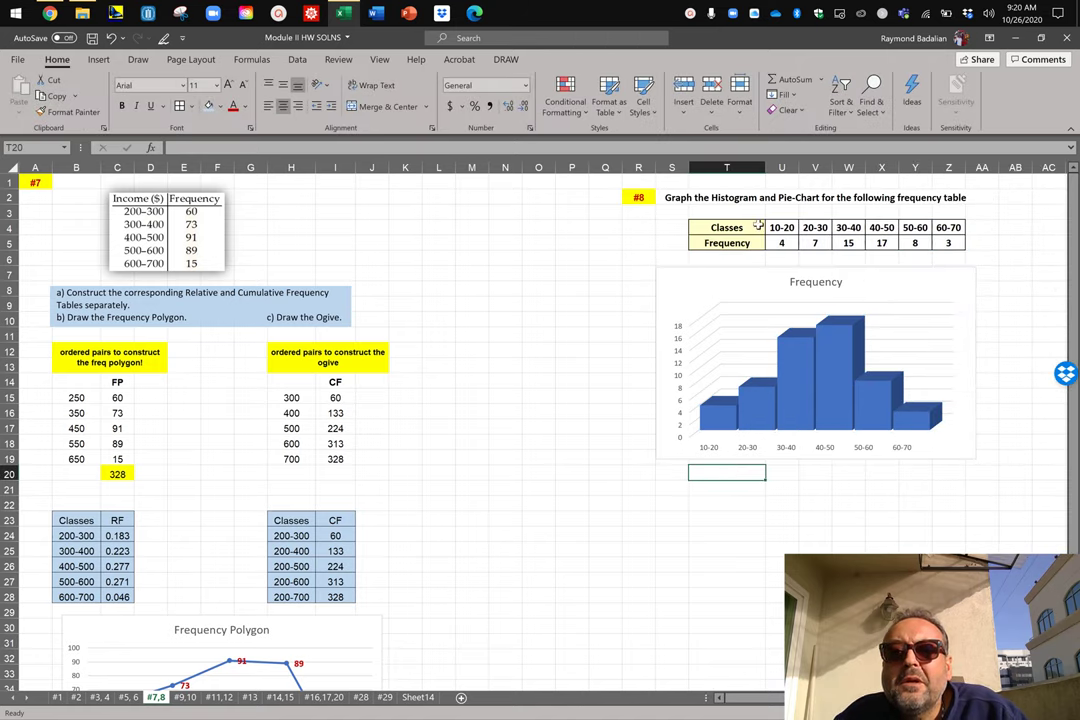
Insert a 2-D pie chart of the #8 Classes/Frequency data T4:Z5 beneath the histogram.
{"action": "left_click_drag", "start_coordinate": [741, 226], "coordinate": [948, 243]}
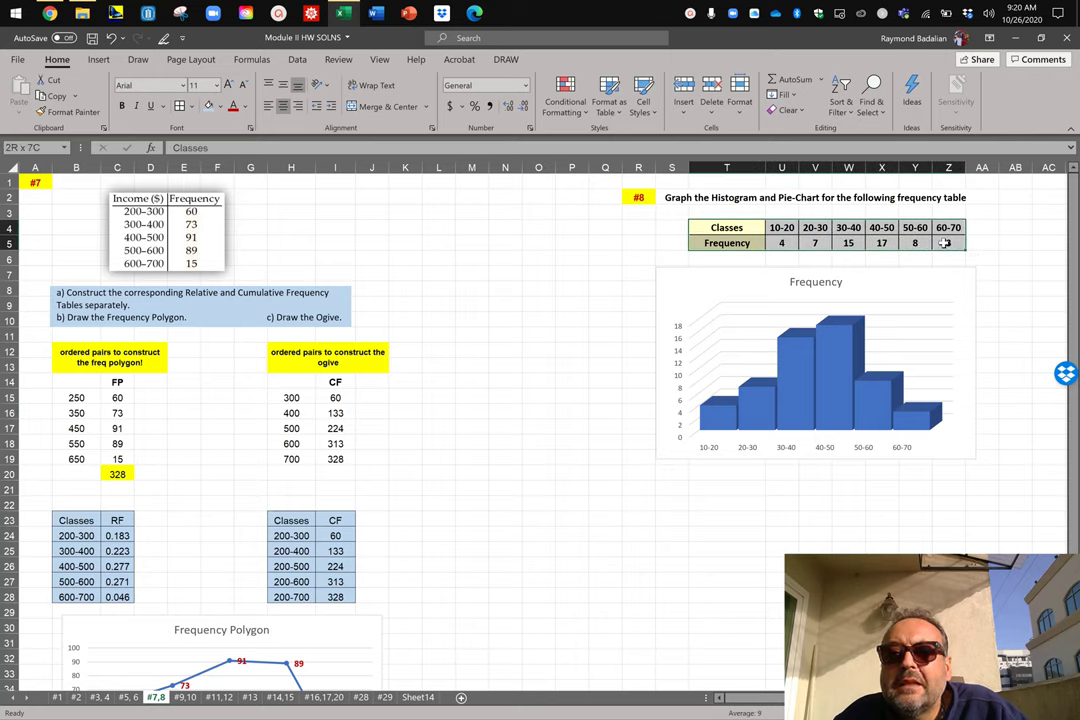
{"action": "left_click", "coordinate": [98, 59]}
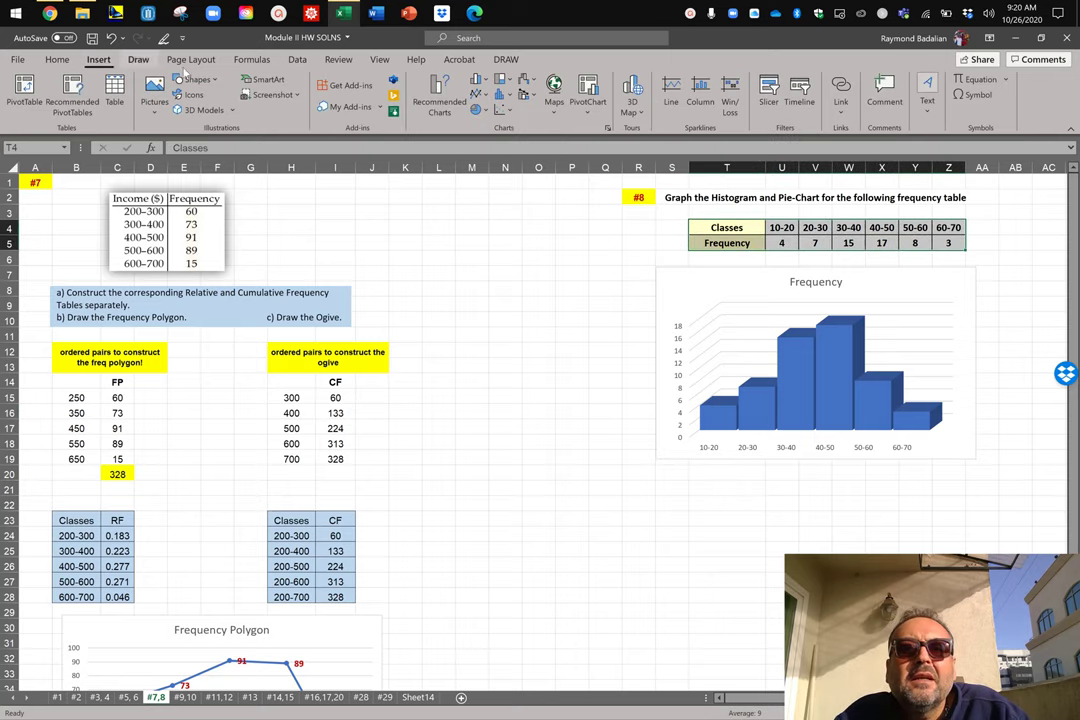
{"action": "left_click", "coordinate": [478, 111]}
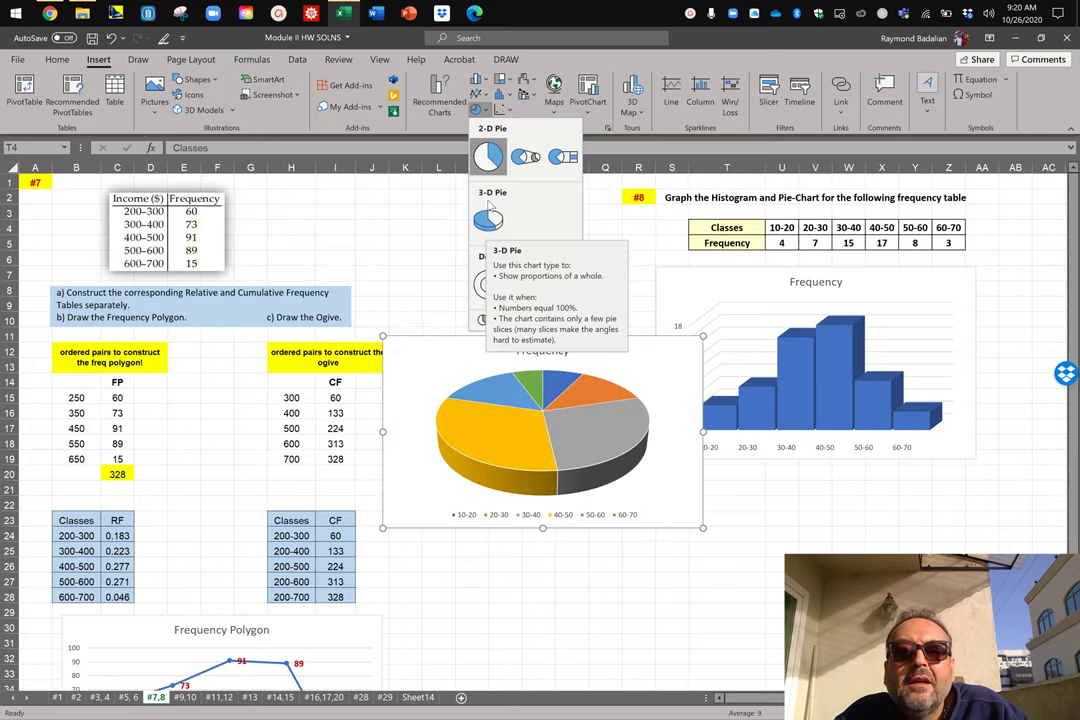
{"action": "left_click", "coordinate": [488, 155]}
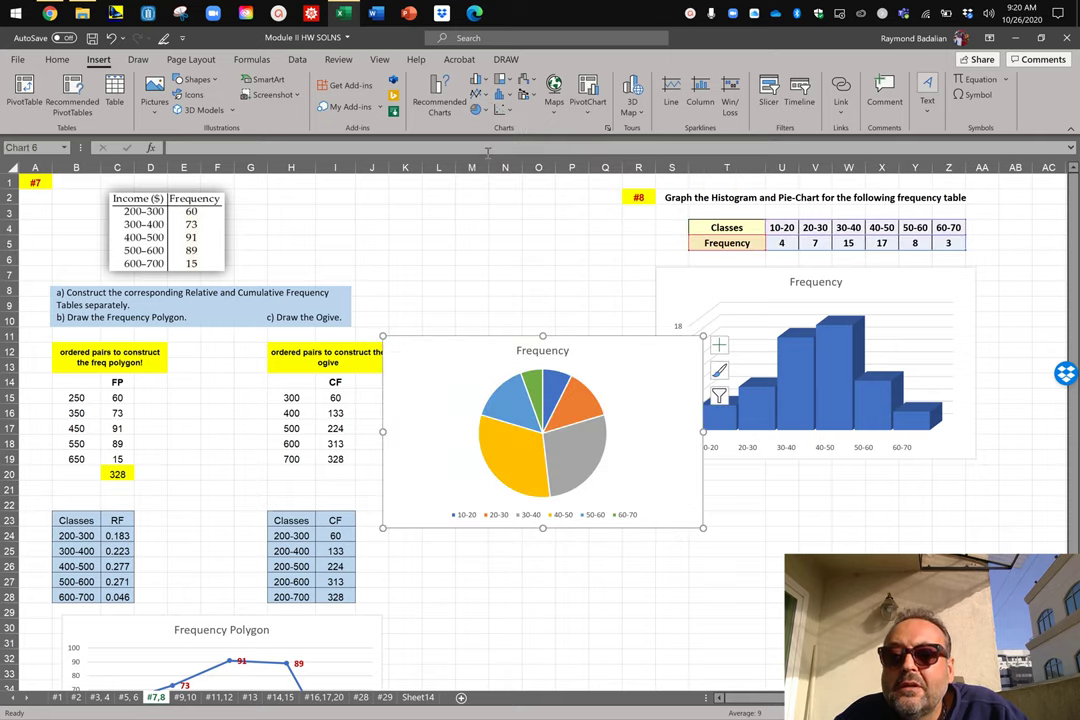
{"action": "left_click_drag", "start_coordinate": [508, 333], "coordinate": [787, 476]}
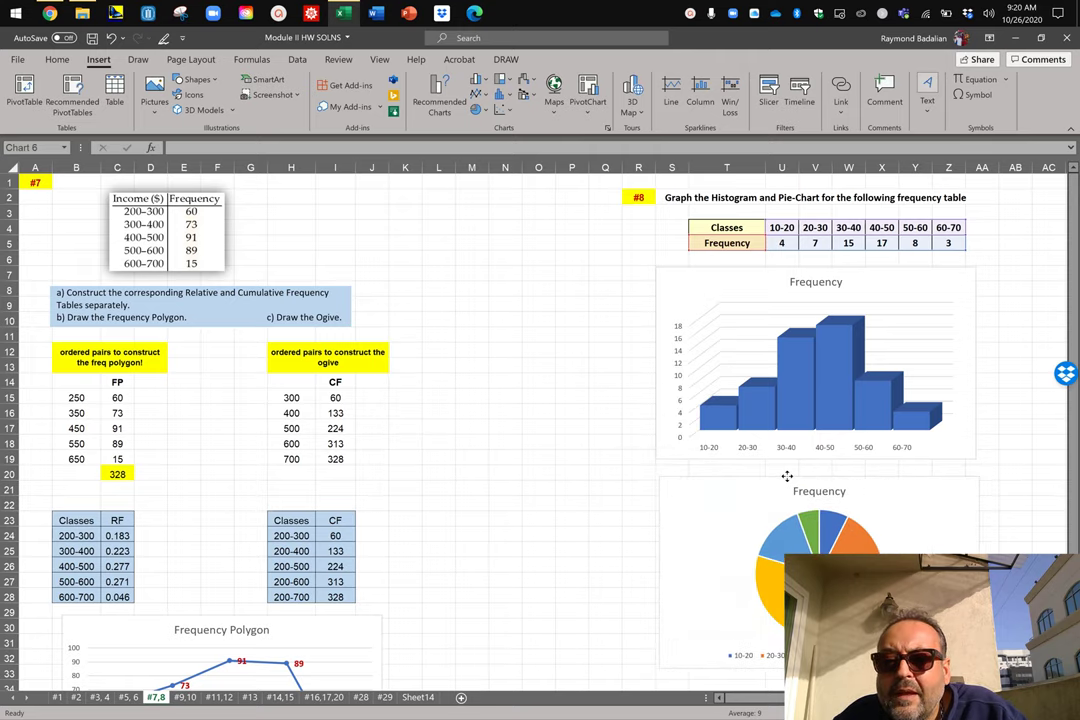
Replace the pie chart title 'Frequency' with 'Pie Chart', then select the 10-20 slice.
{"action": "left_click", "coordinate": [820, 490]}
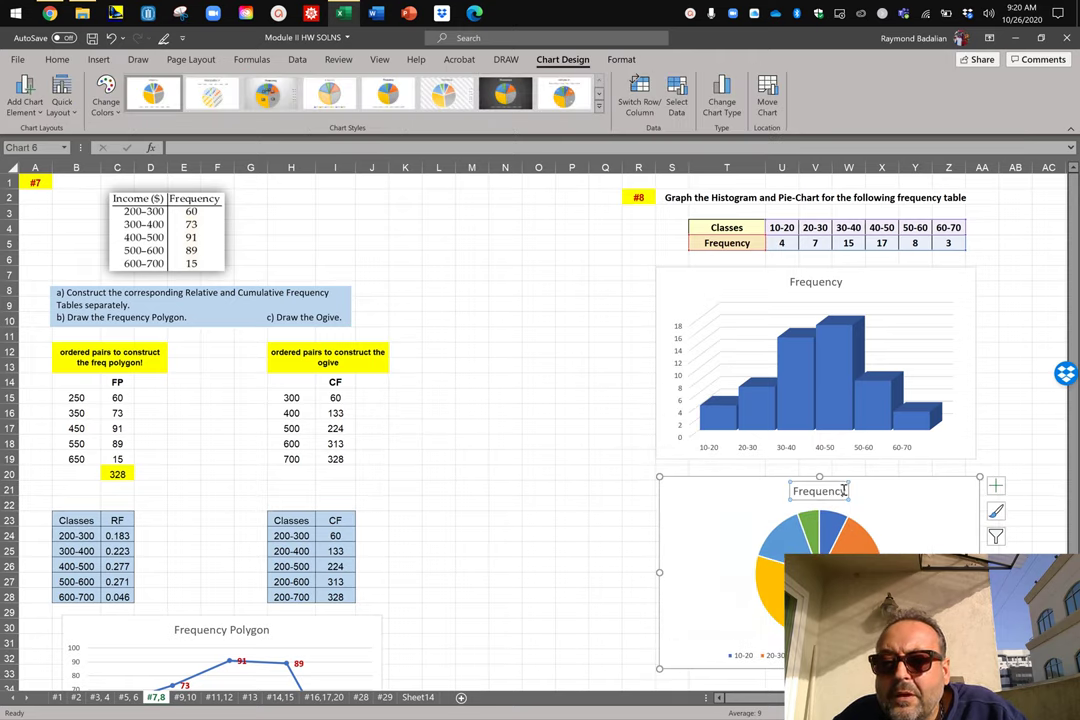
{"action": "left_click_drag", "start_coordinate": [845, 490], "coordinate": [776, 490]}
{"action": "type", "text": "Pi"}
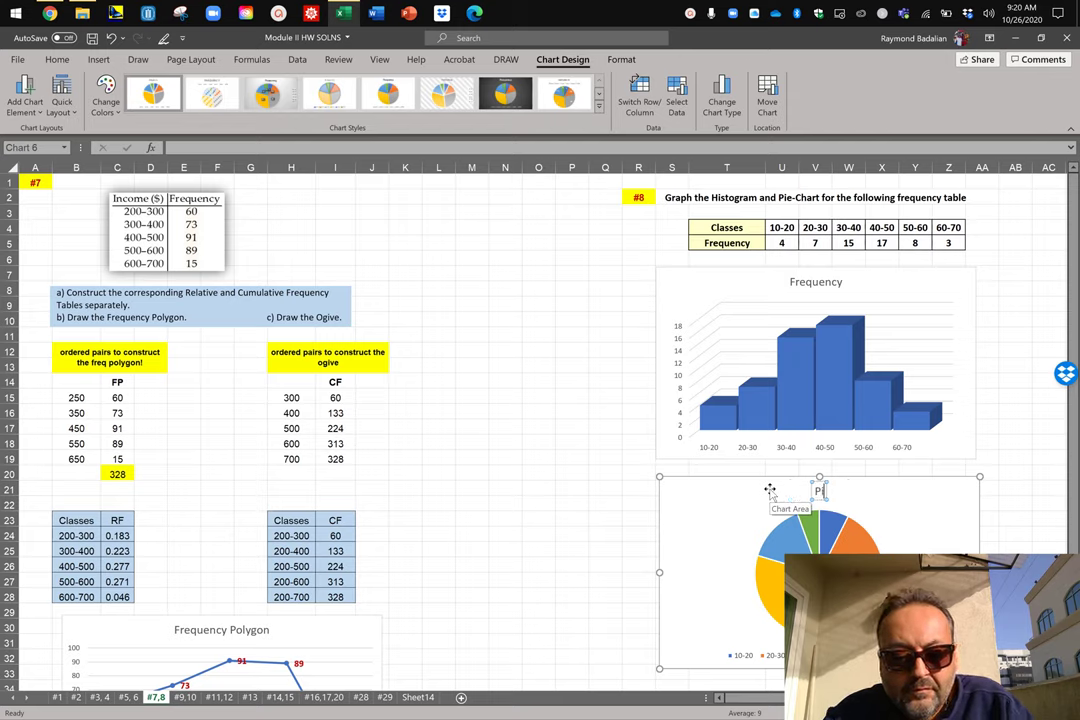
{"action": "type", "text": "e Chart"}
{"action": "left_click", "coordinate": [781, 588]}
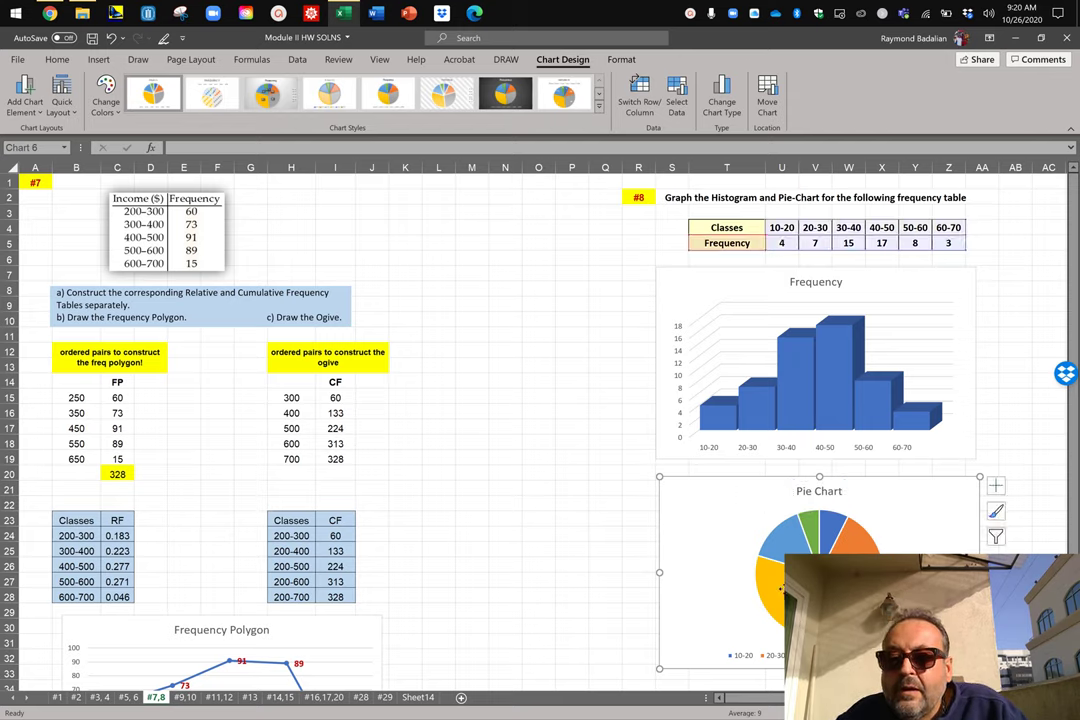
{"action": "left_click", "coordinate": [784, 548]}
{"action": "left_click", "coordinate": [783, 548]}
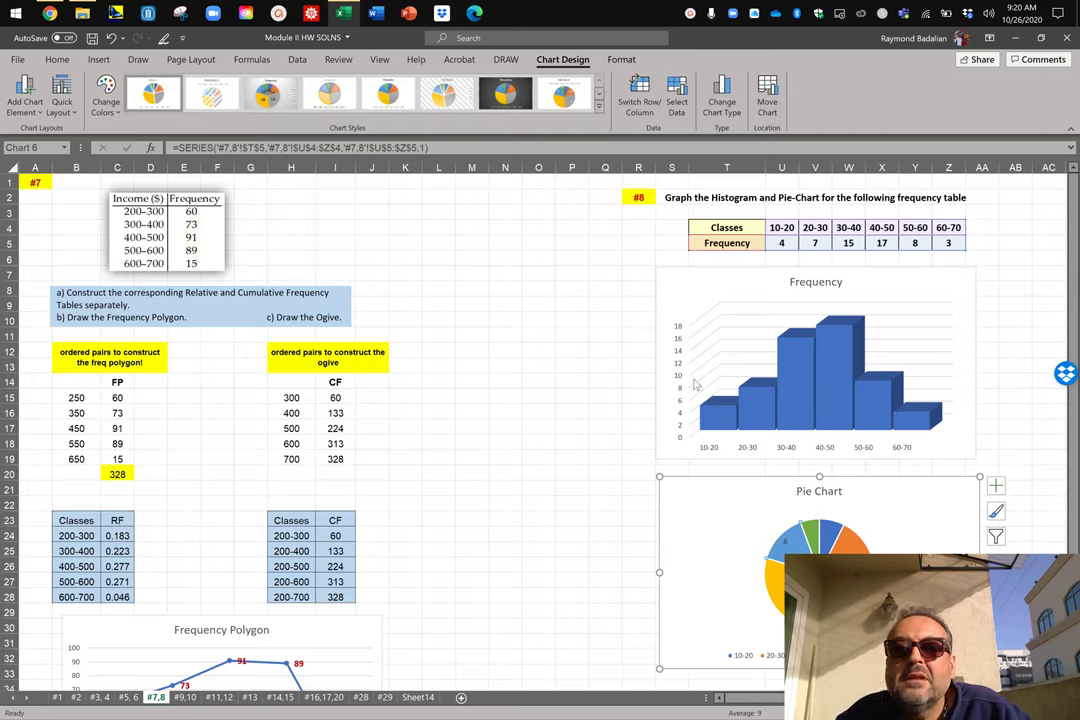
{"action": "left_click", "coordinate": [58, 59]}
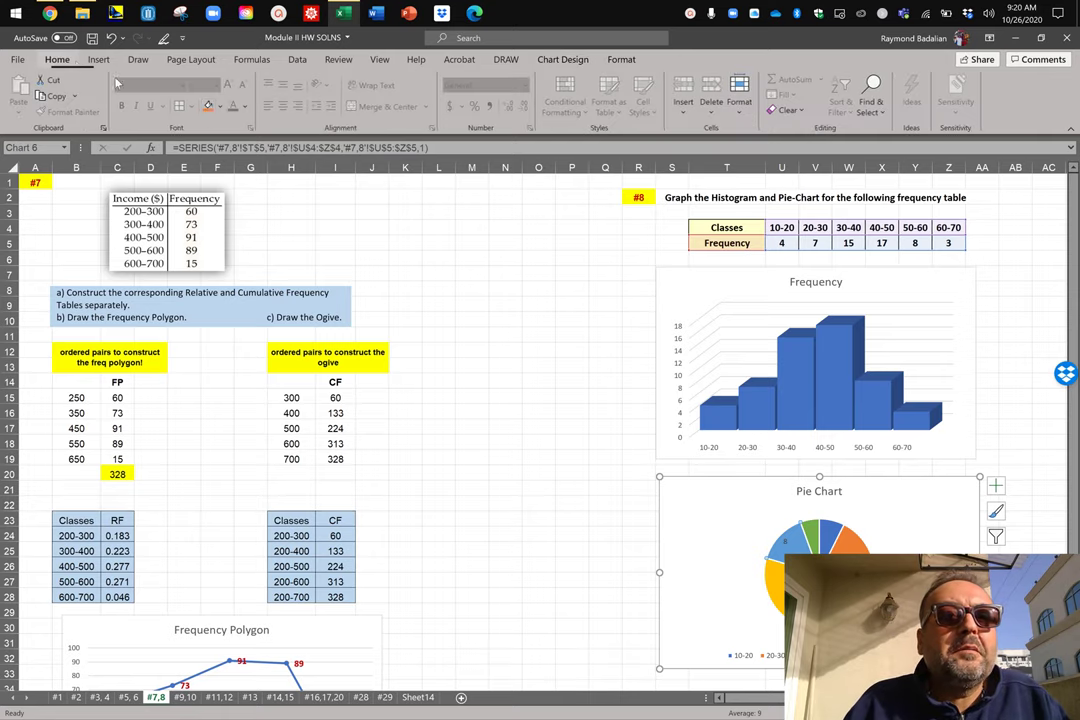
{"action": "left_click", "coordinate": [245, 107]}
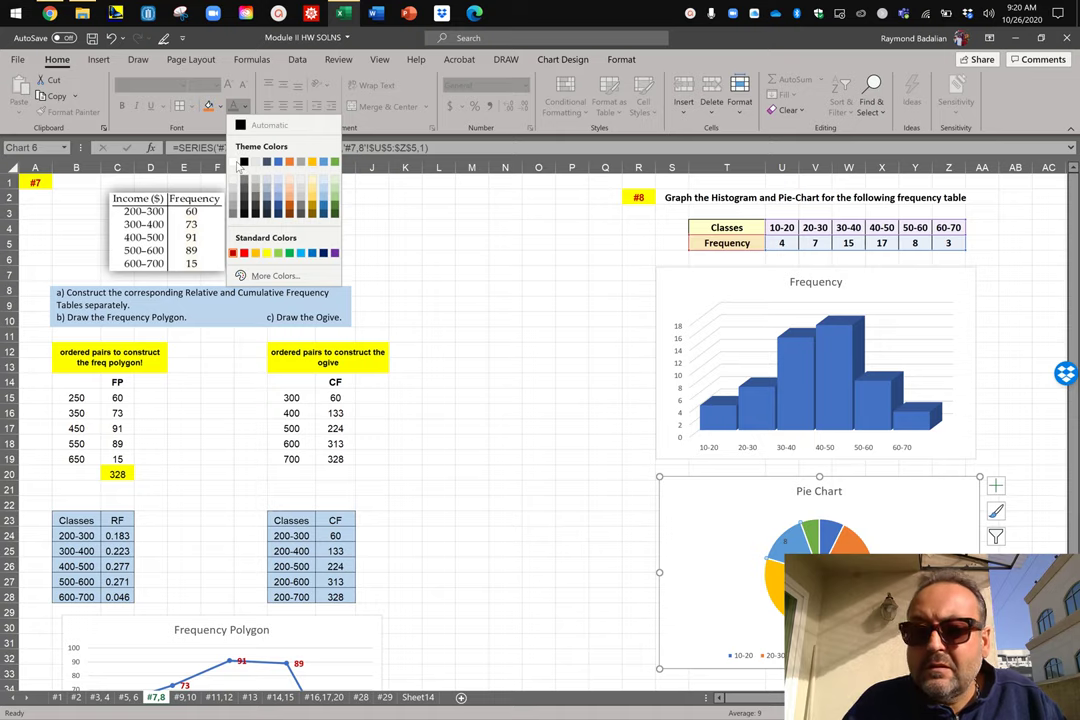
{"action": "left_click", "coordinate": [785, 543]}
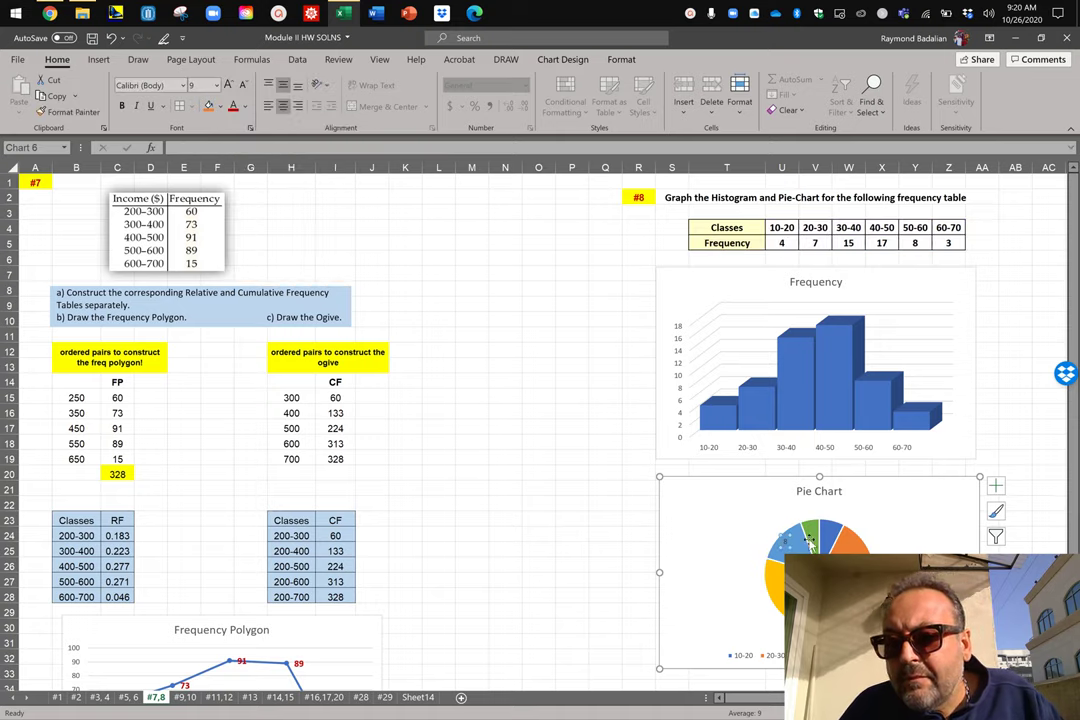
{"action": "left_click", "coordinate": [817, 545]}
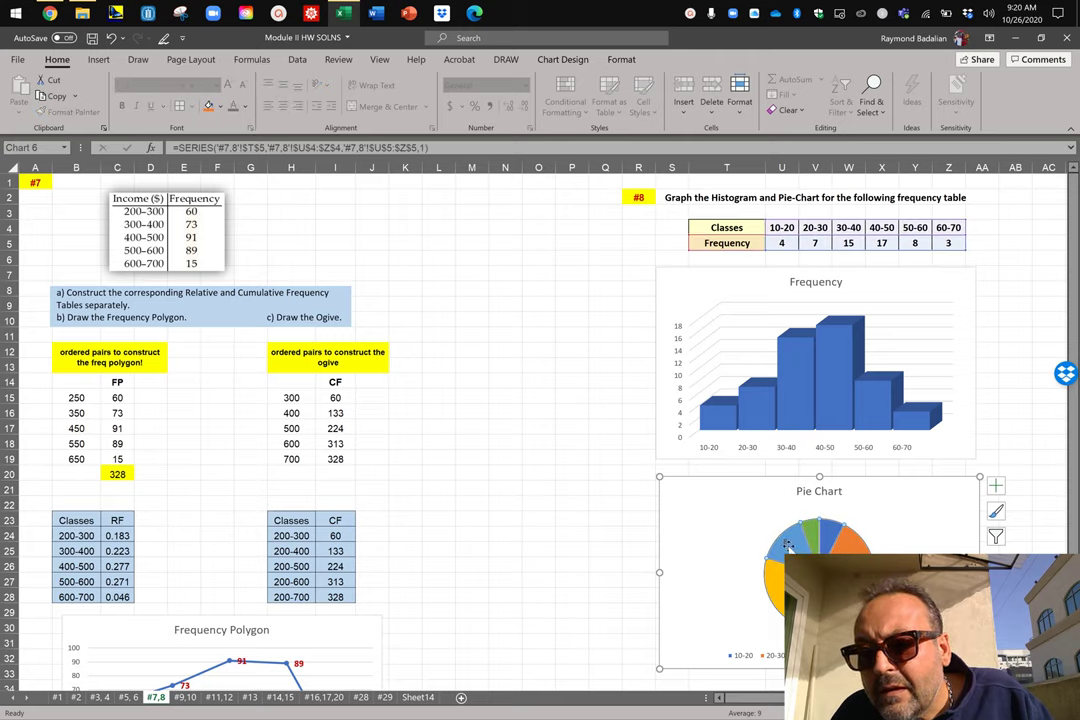
{"action": "left_click", "coordinate": [791, 548]}
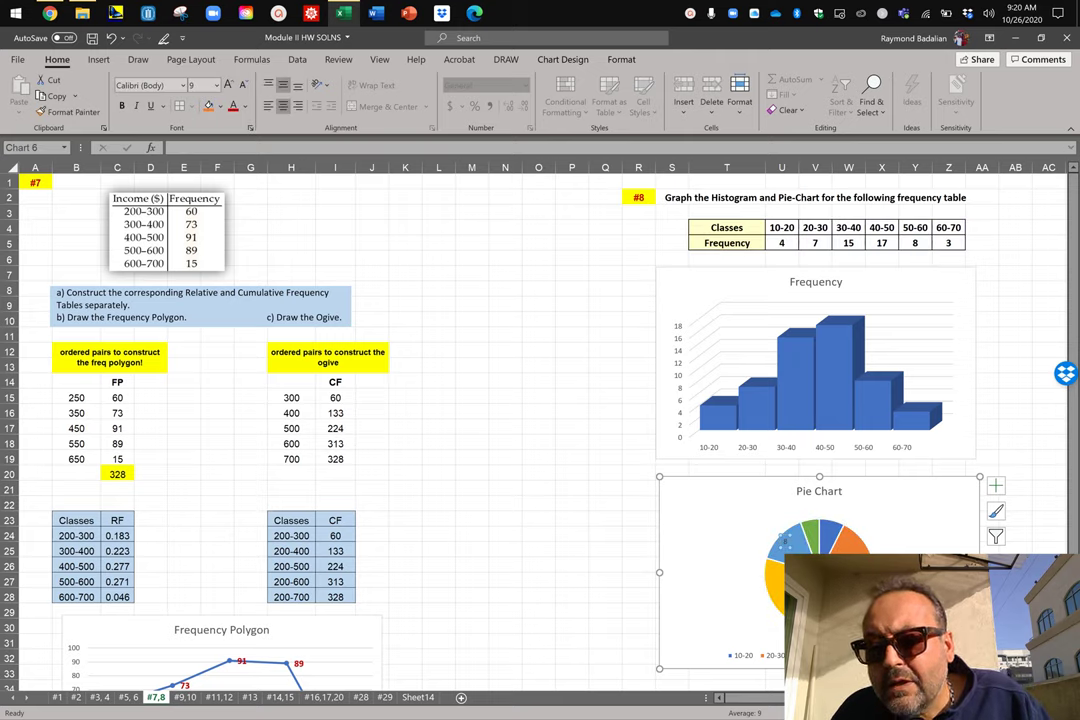
{"action": "right_click", "coordinate": [795, 545]}
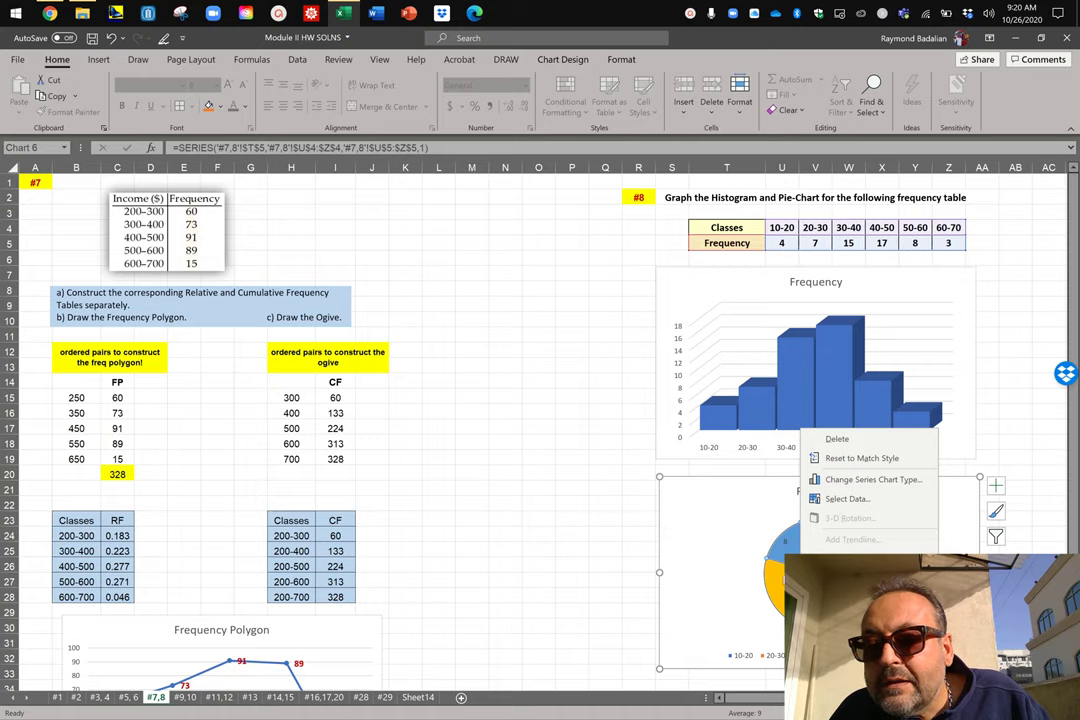
{"action": "key", "text": "Escape"}
{"action": "left_click", "coordinate": [770, 568]}
{"action": "right_click", "coordinate": [772, 566]}
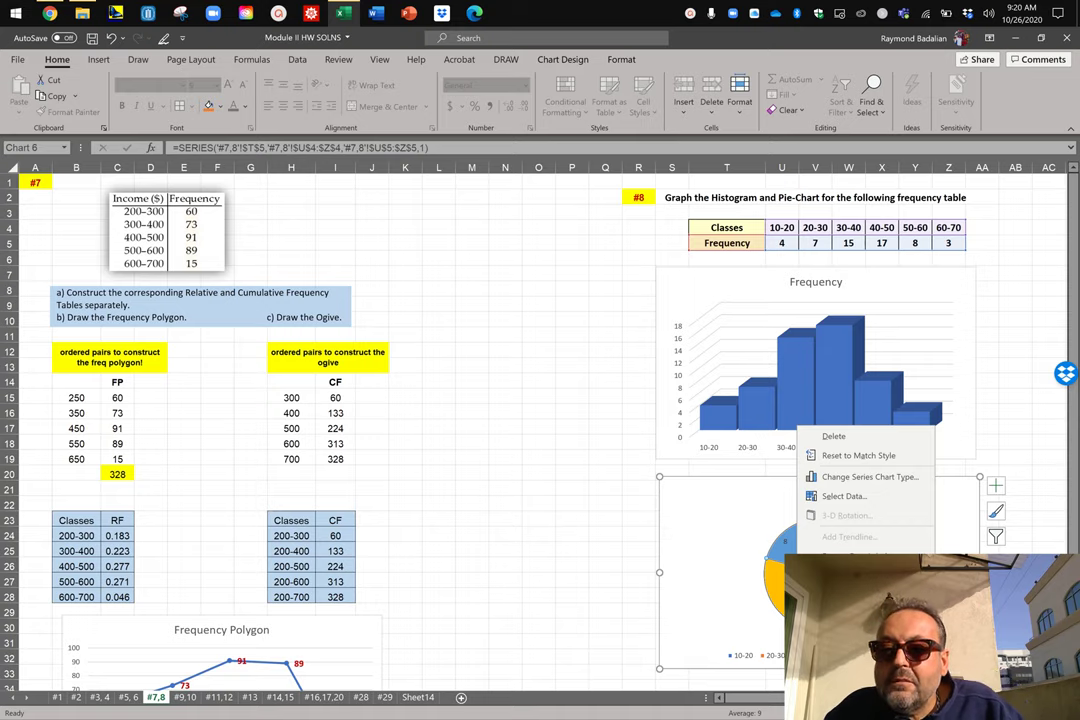
{"action": "left_click", "coordinate": [745, 563]}
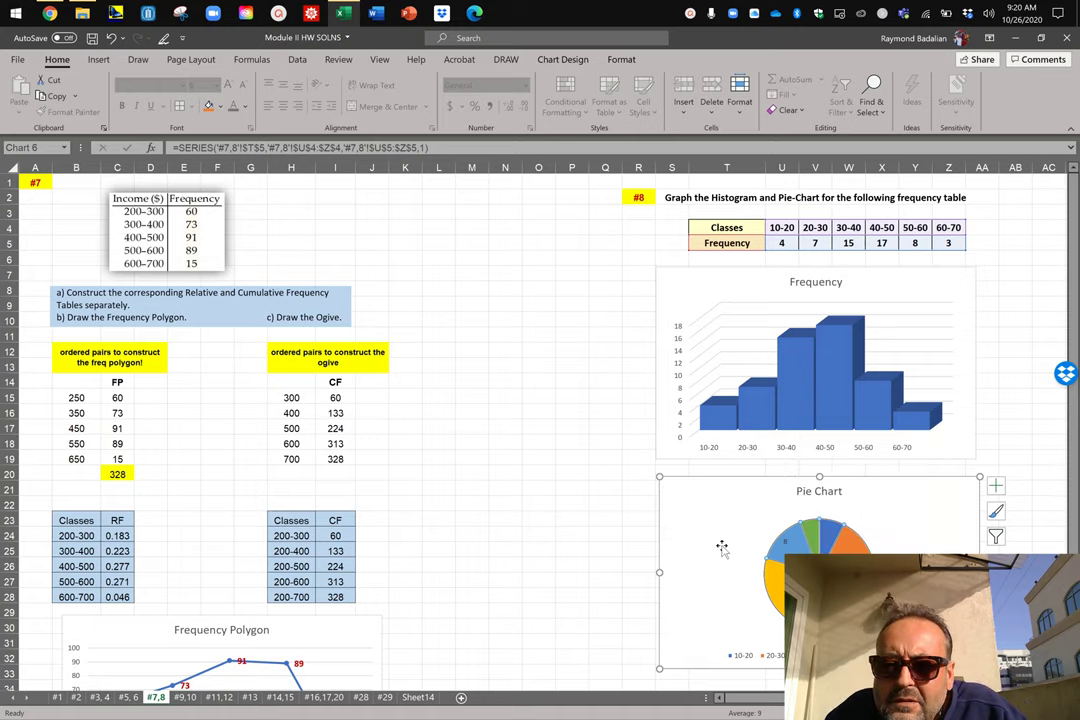
{"action": "left_click", "coordinate": [785, 543]}
{"action": "left_click", "coordinate": [737, 548]}
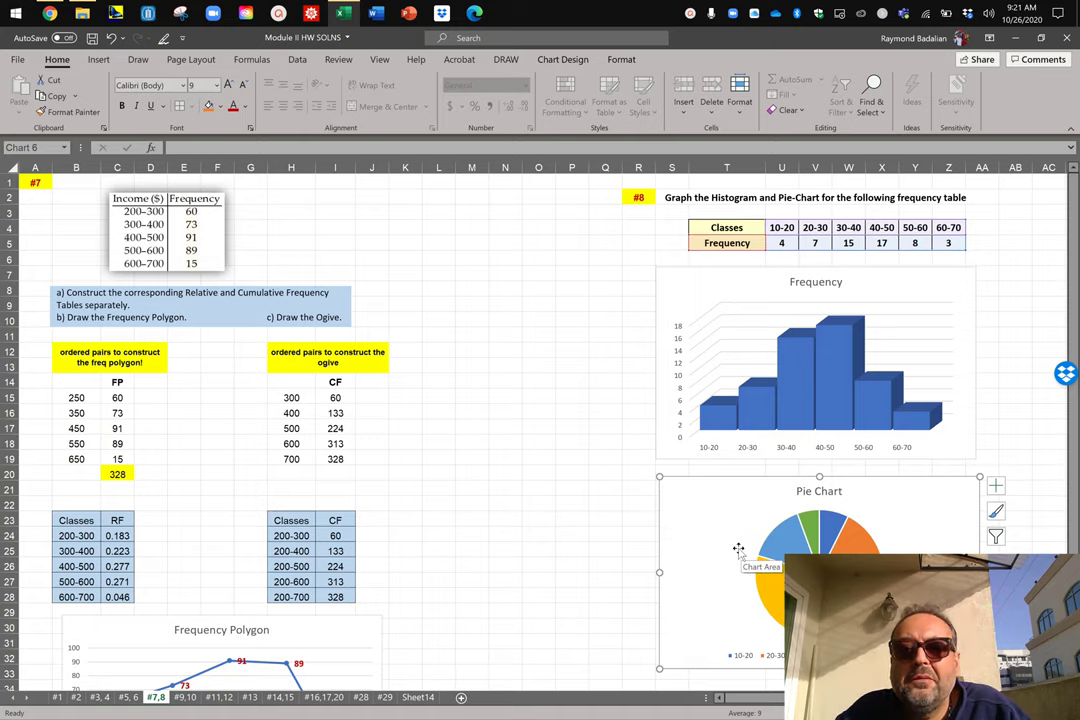
Apply chart Style 2 to the pie chart, adding percentage slice labels and a legend under the title.
{"action": "double_click", "coordinate": [789, 549]}
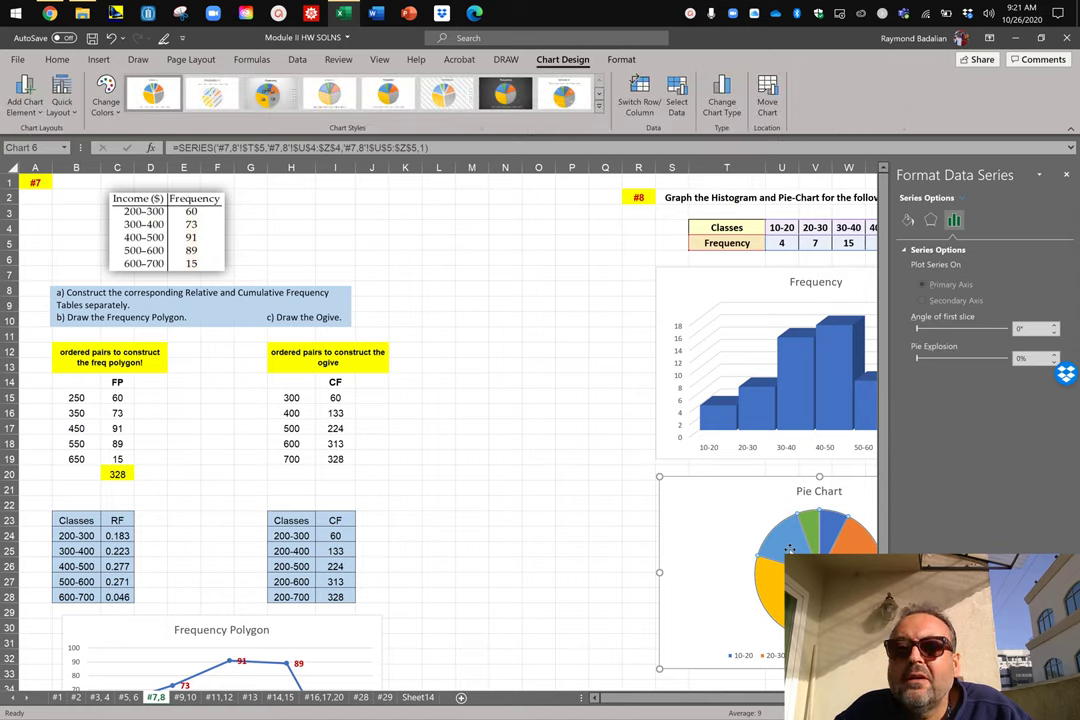
{"action": "left_click", "coordinate": [566, 96]}
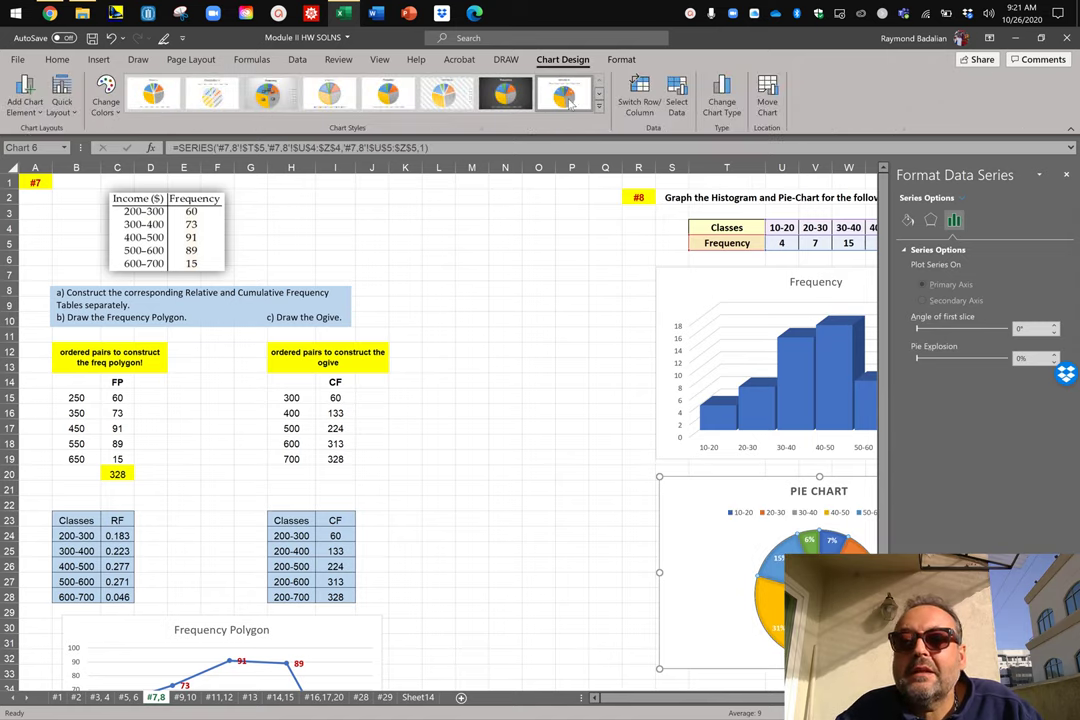
{"action": "left_click", "coordinate": [1066, 175]}
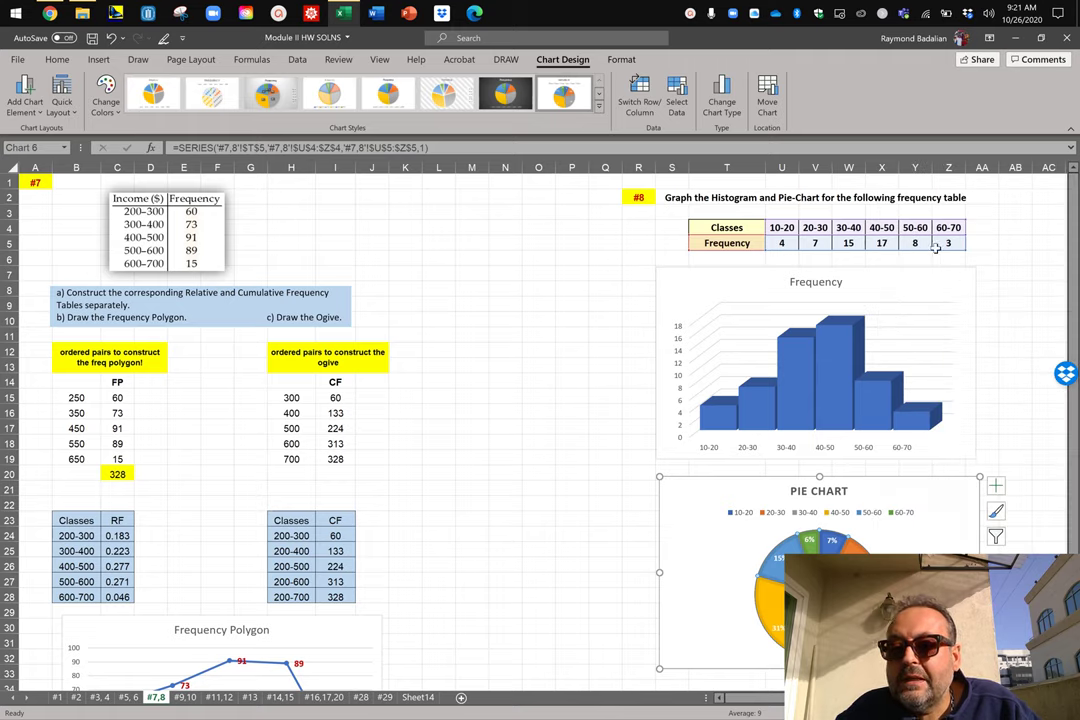
{"action": "left_click", "coordinate": [600, 107]}
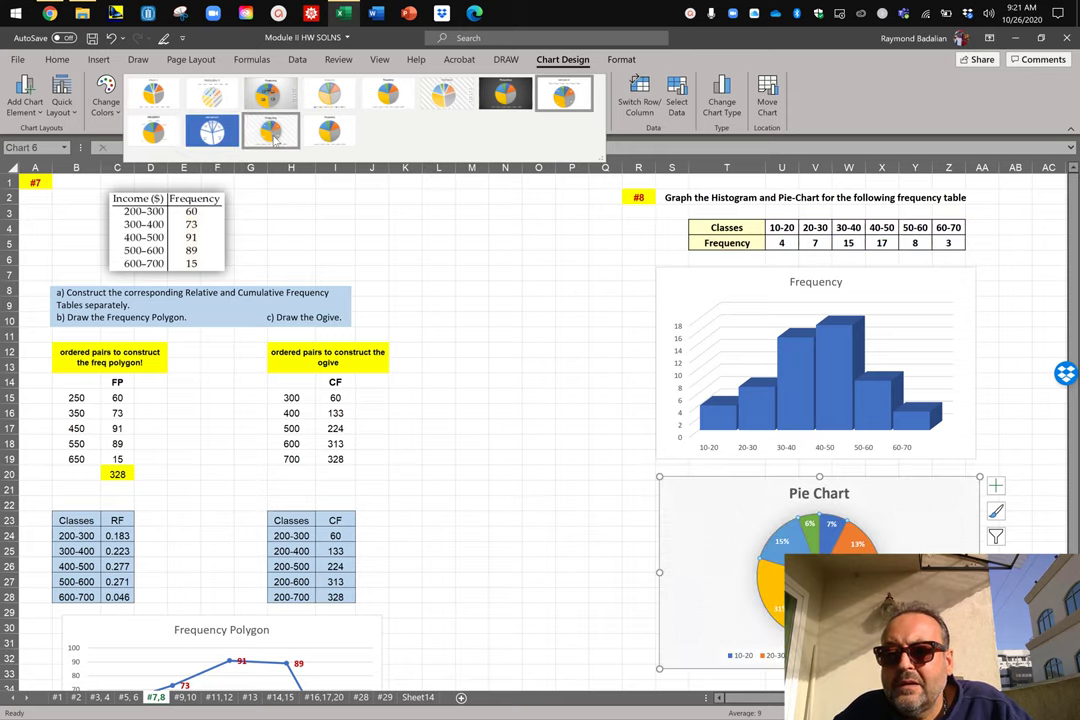
{"action": "left_click", "coordinate": [220, 93]}
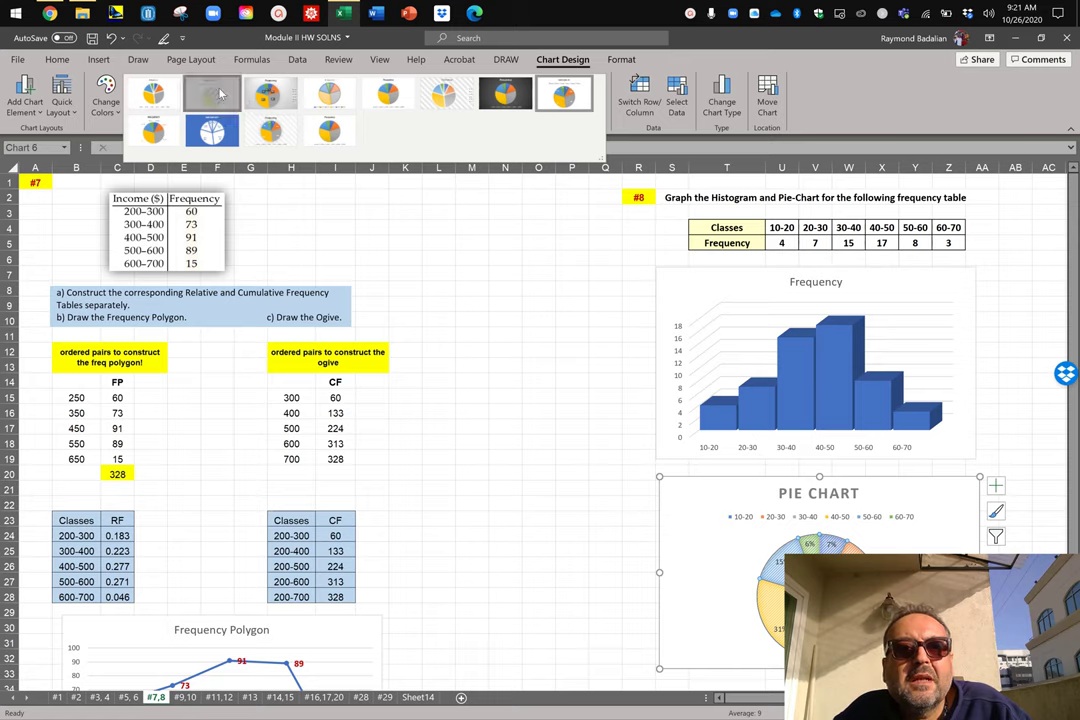
{"action": "left_click", "coordinate": [546, 482]}
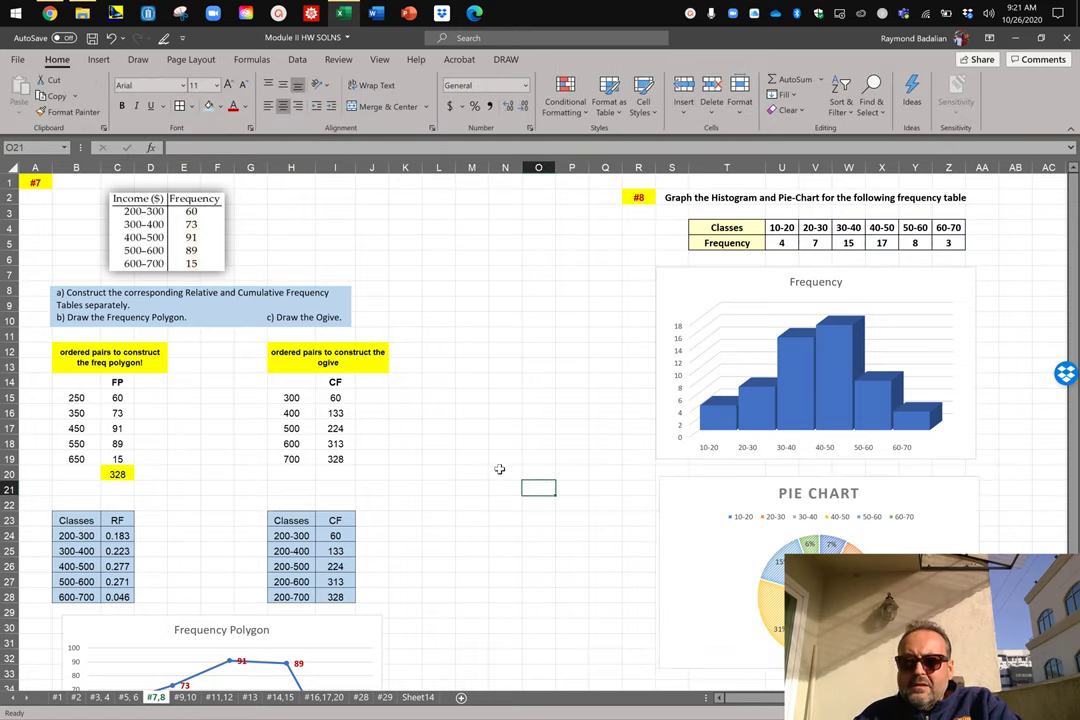